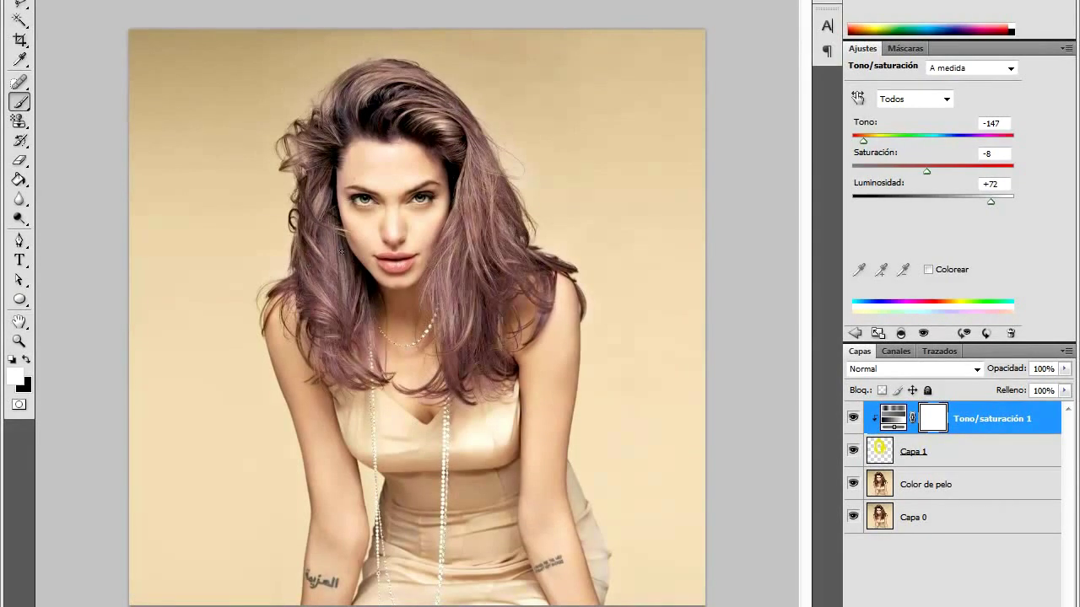
# Step: Recolor the hair through the Tono/saturación 1 adjustment layer with hue -108, saturation +54 and lightness -62
pyautogui.moveTo(853, 420)
pyautogui.mouseDown()
pyautogui.moveTo(851, 464)
pyautogui.moveTo(853, 417)
pyautogui.mouseUp()
pyautogui.click(853, 485)
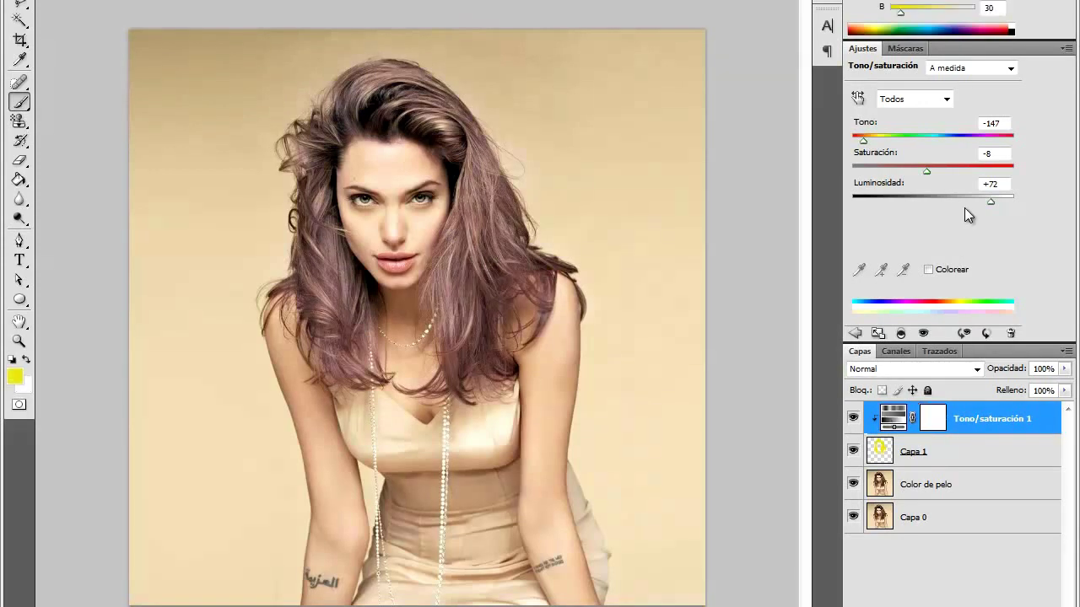
pyautogui.moveTo(863, 140); pyautogui.dragTo(957, 145)
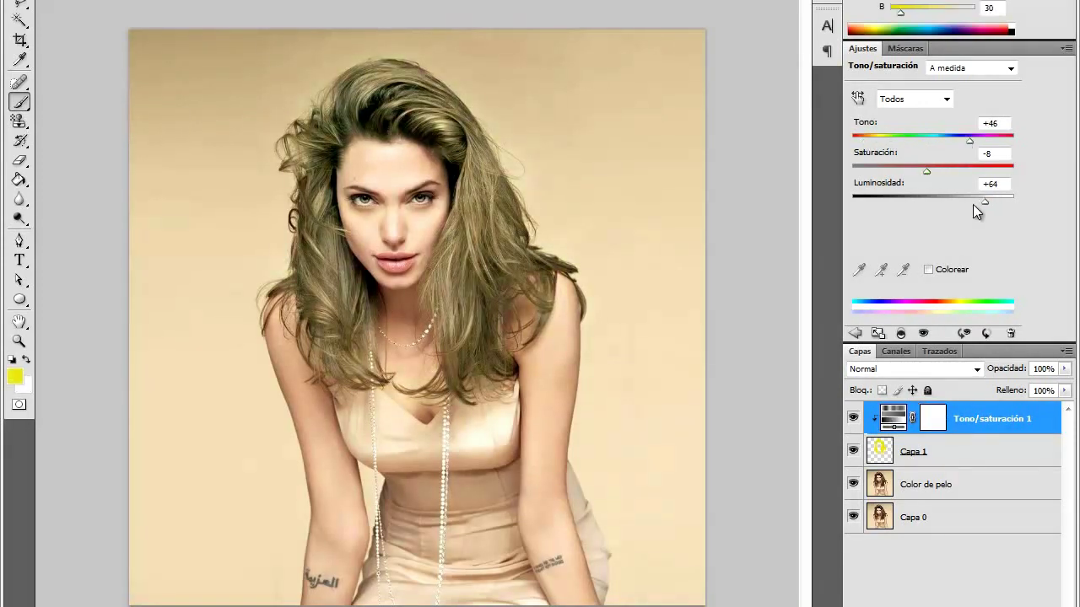
pyautogui.moveTo(988, 204); pyautogui.dragTo(924, 213)
pyautogui.moveTo(969, 141); pyautogui.dragTo(878, 150)
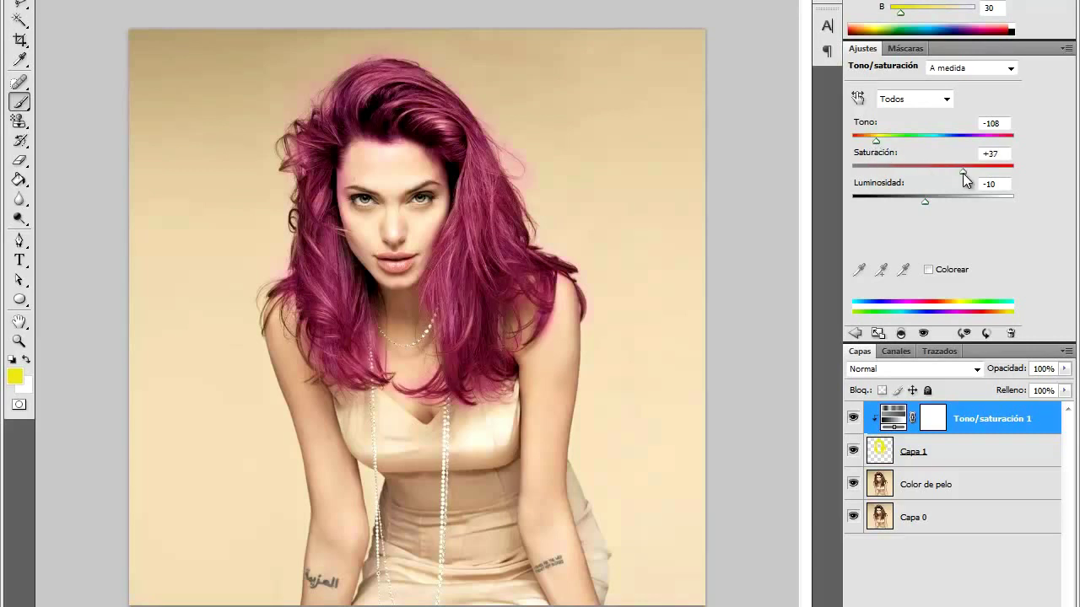
pyautogui.moveTo(970, 174); pyautogui.dragTo(884, 201)
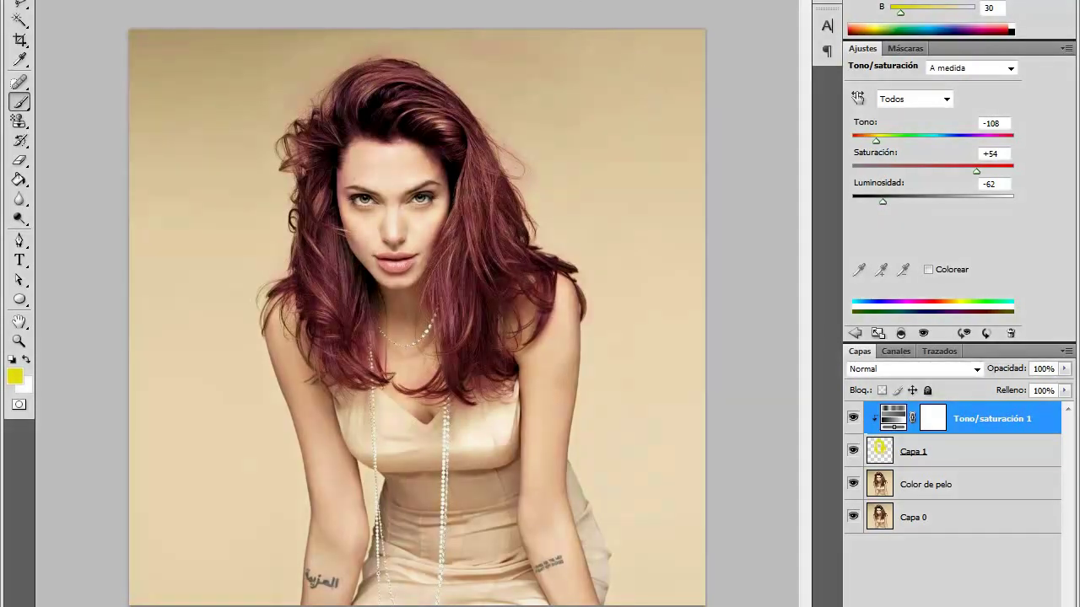
# Step: Try to open the original angelina-jolie-5 image from the Recursos folder as another document
pyautogui.rightClick(758, 55)
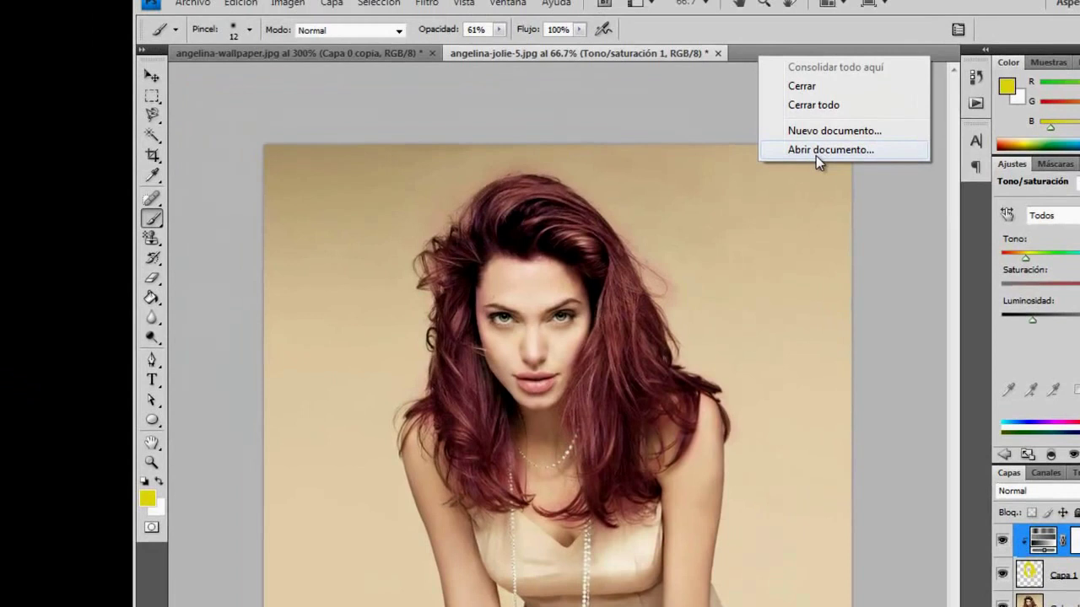
pyautogui.click(815, 150)
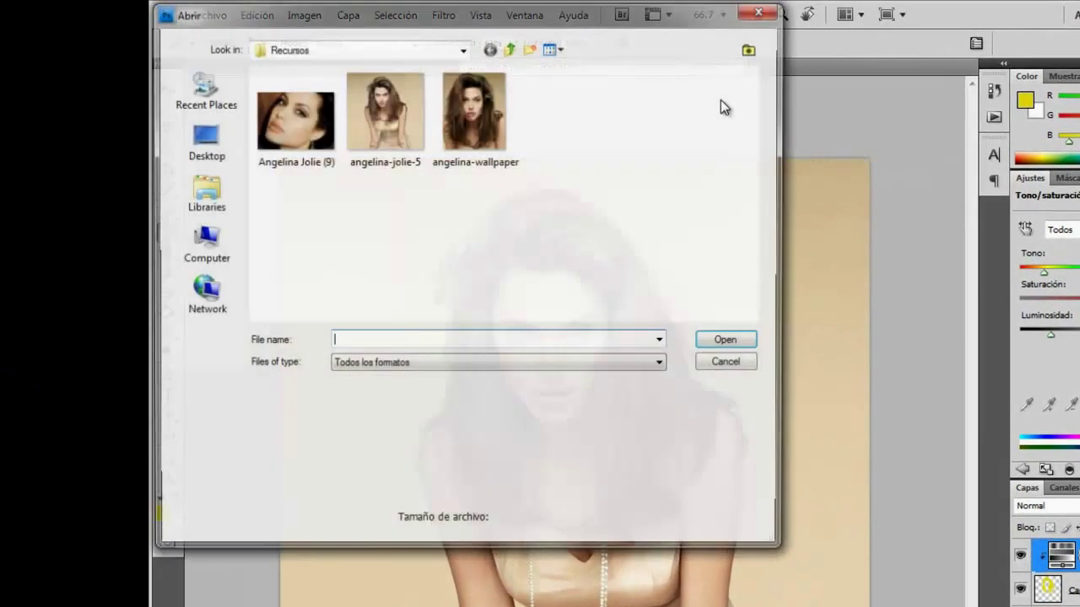
pyautogui.click(365, 96)
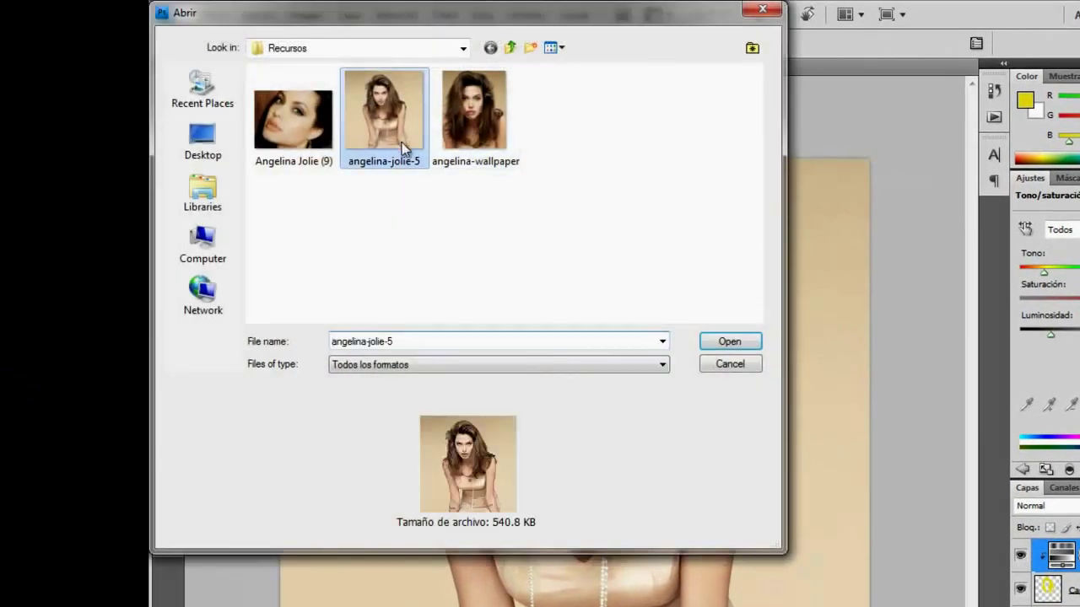
pyautogui.click(719, 345)
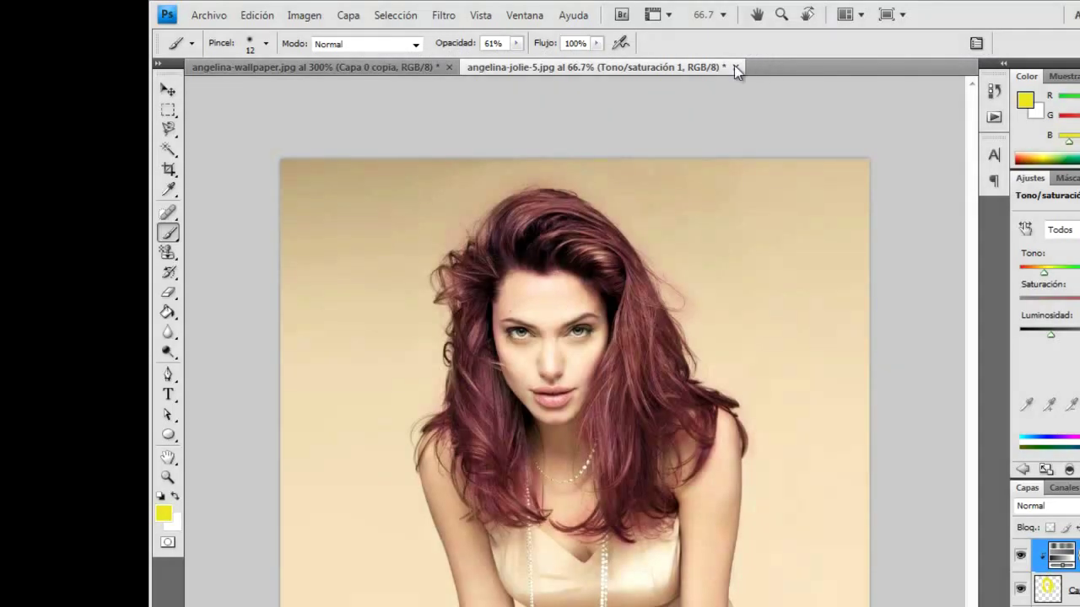
# Step: Close the angelina-wallpaper.jpg document without saving its changes
pyautogui.click(411, 66)
pyautogui.click(450, 67)
pyautogui.click(696, 308)
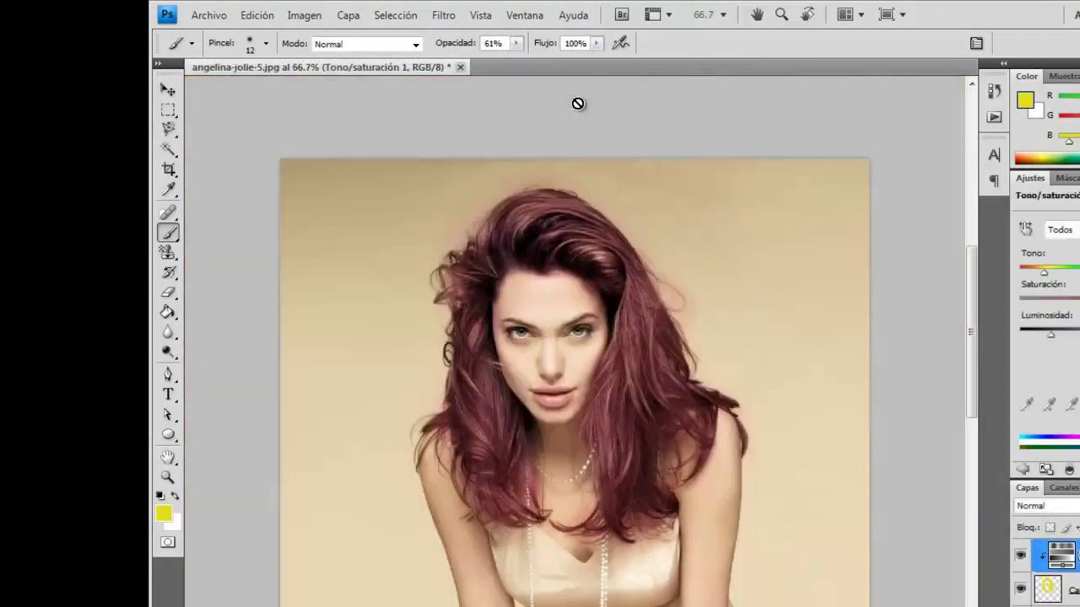
pyautogui.rightClick(539, 75)
pyautogui.click(515, 83)
# Step: Save the recolored document in the Recursos folder as the PSD file "Cambio de pelo en Angelina" with maximized compatibility
pyautogui.hotkey('ctrl', 'shift', 's')
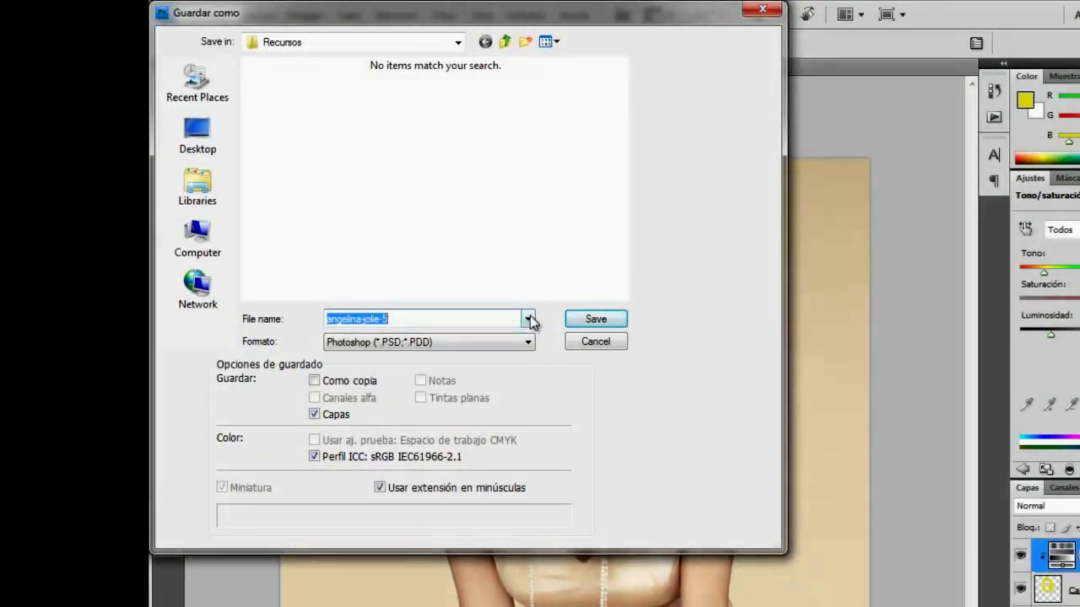
pyautogui.write('Cma')
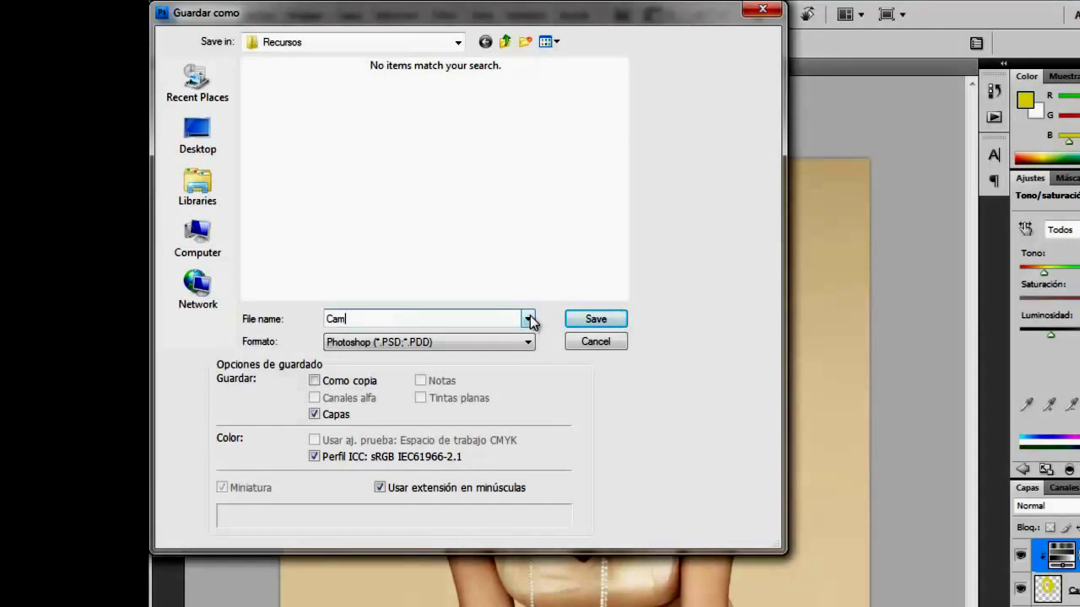
pyautogui.write('mbio de pelo en')
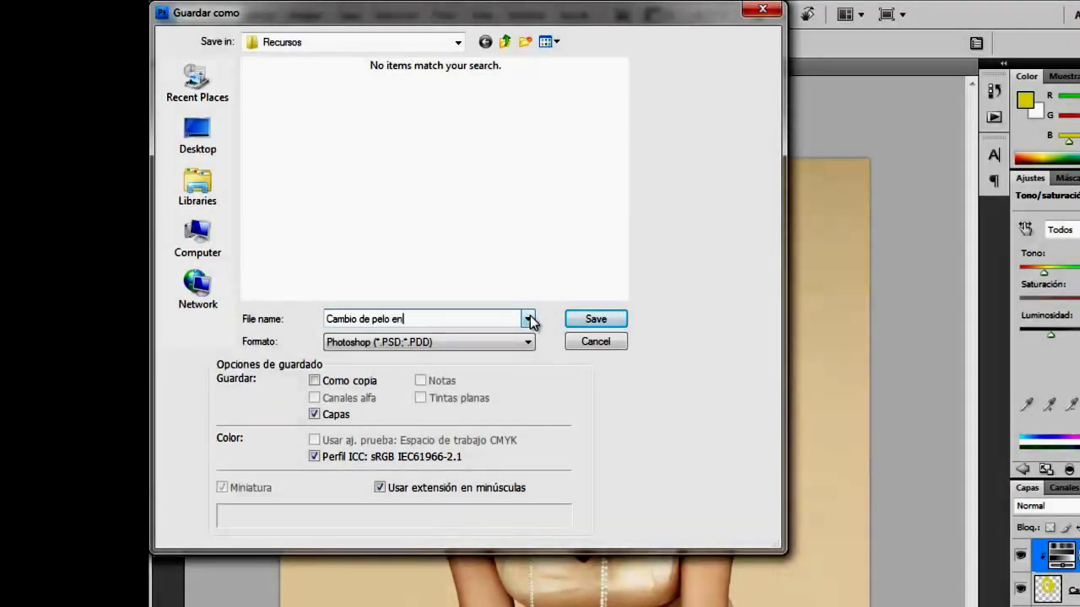
pyautogui.write(' angelit')
pyautogui.press('Return')
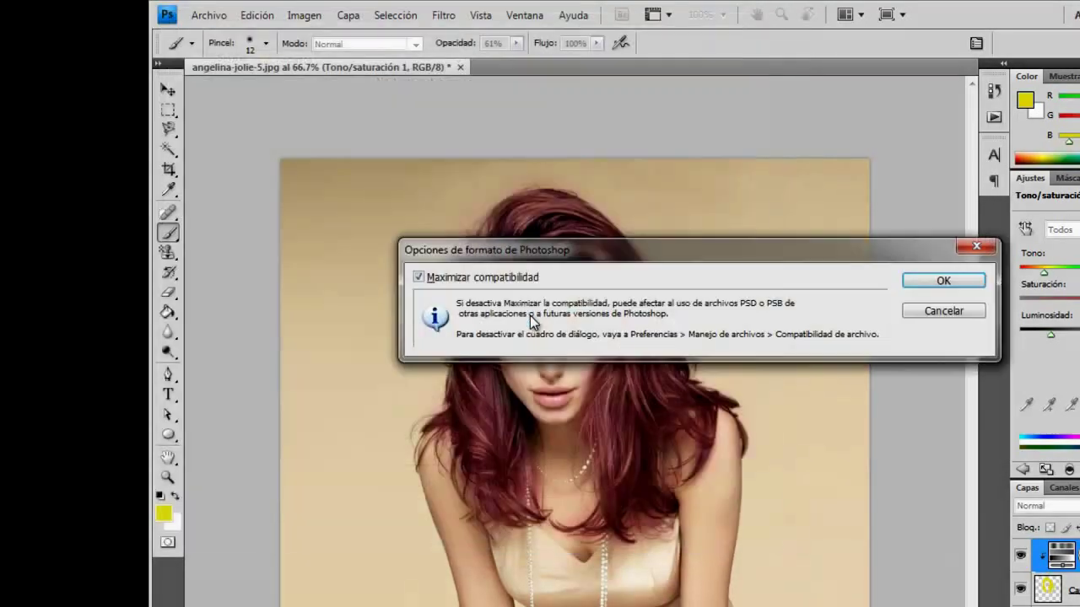
pyautogui.click(917, 280)
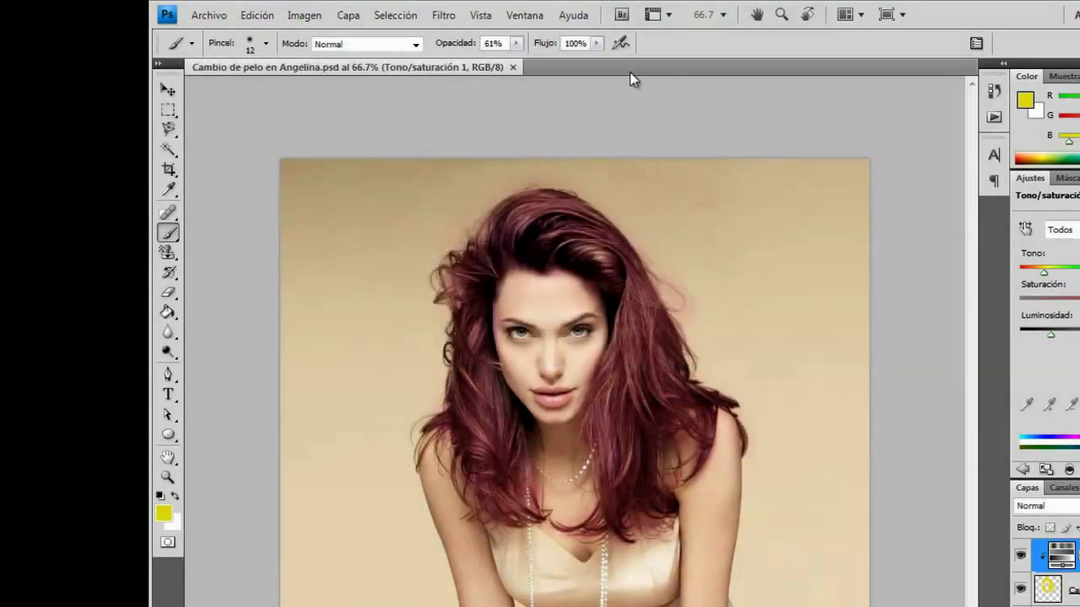
# Step: Open angelina-jolie-5 from the Recursos folder and convert its locked background into a regular layer
pyautogui.rightClick(624, 69)
pyautogui.click(697, 162)
pyautogui.click(381, 158)
pyautogui.click(730, 341)
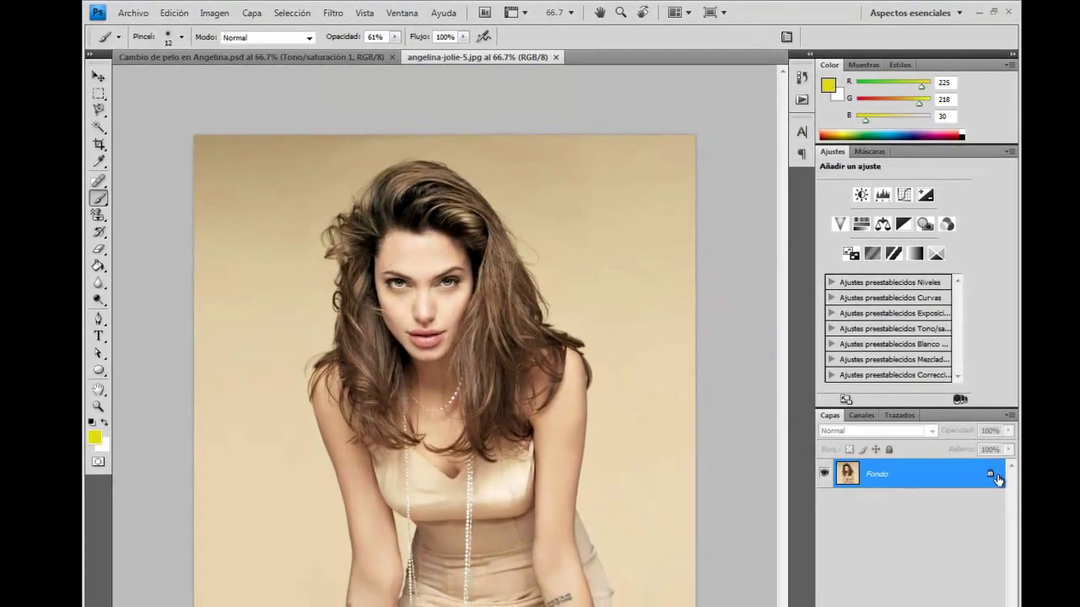
pyautogui.doubleClick(997, 479)
pyautogui.click(766, 462)
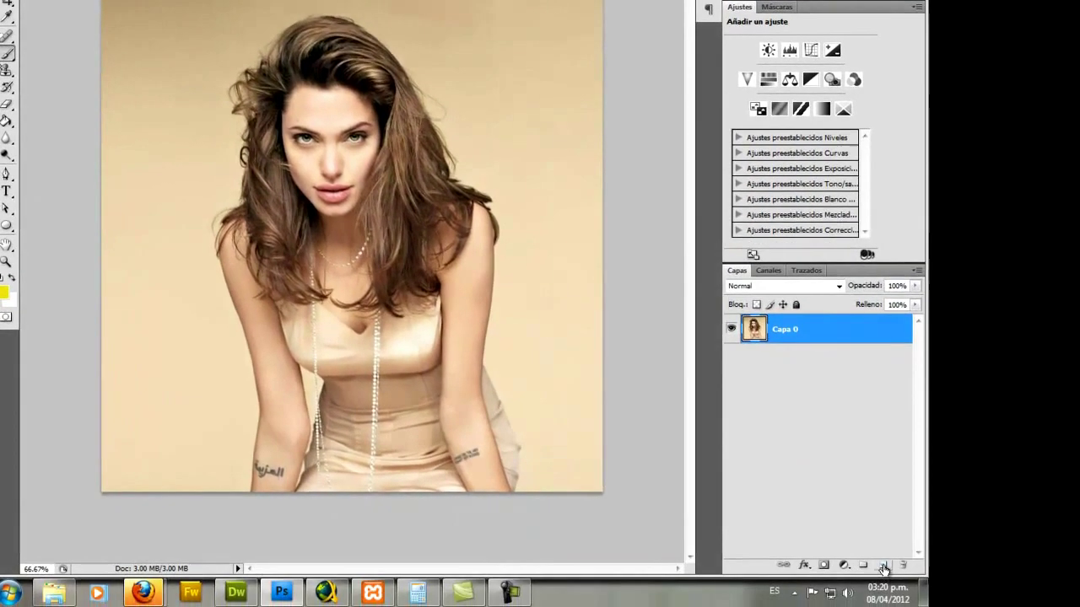
# Step: Add an empty layer named "Color de pelo" above the photo and rename the photo layer "Angelina"
pyautogui.click(884, 566)
pyautogui.doubleClick(789, 329)
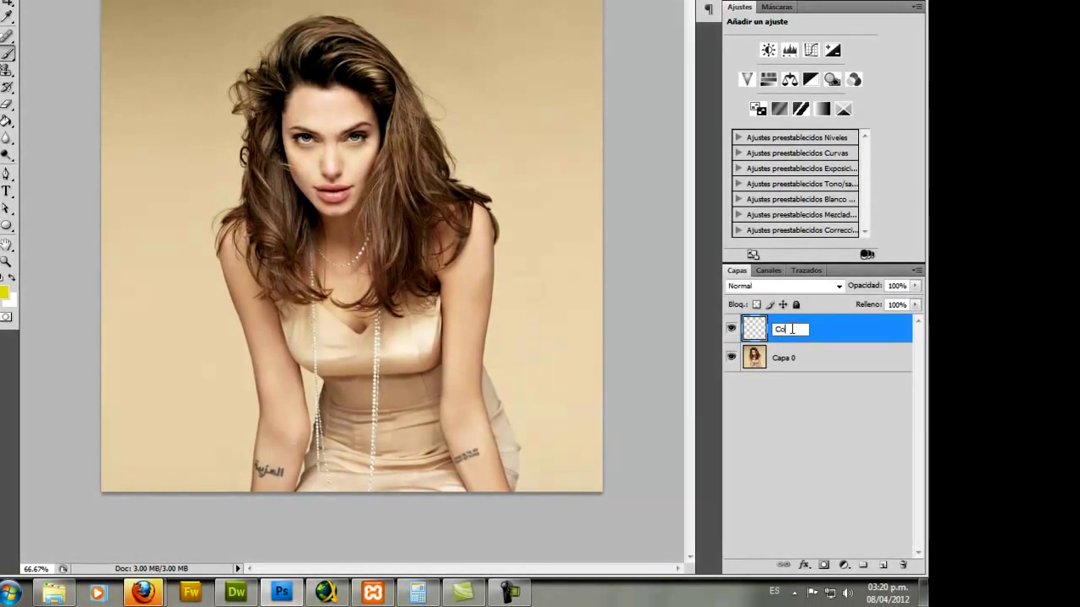
pyautogui.write('Color de pelo')
pyautogui.press('Return')
pyautogui.doubleClick(785, 358)
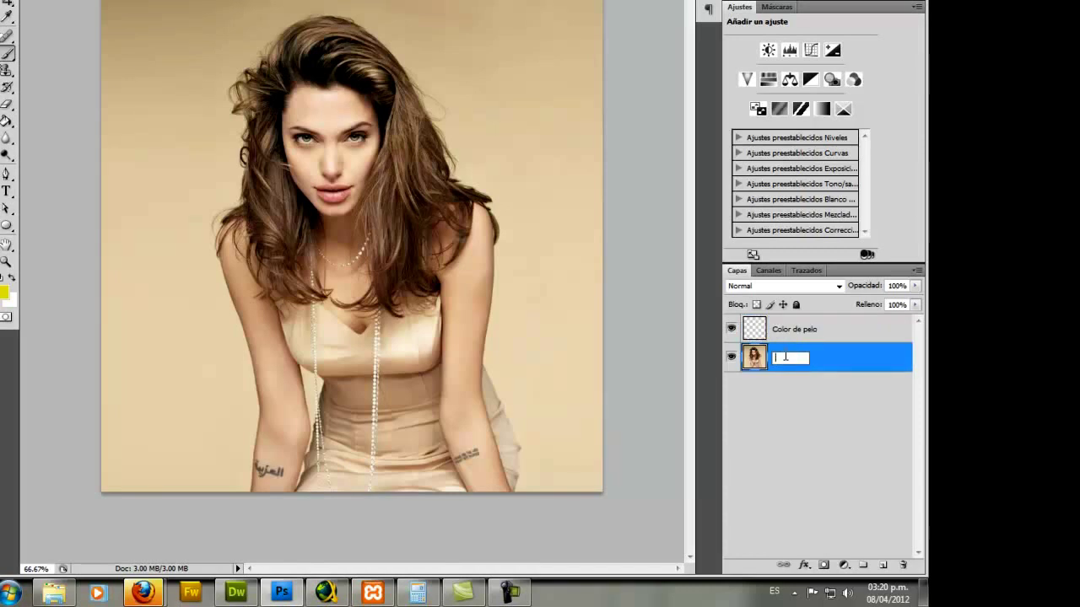
pyautogui.write('Angelina')
pyautogui.press('Return')
# Step: Add a Hue/Saturation adjustment layer above Color de pelo and clip it to that layer
pyautogui.click(791, 328)
pyautogui.click(844, 564)
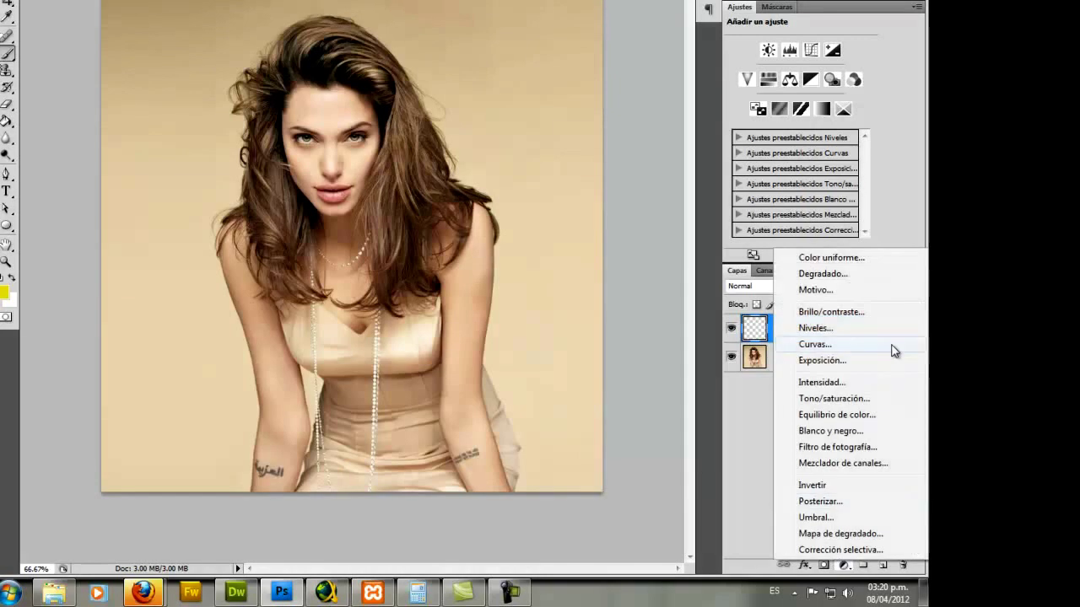
pyautogui.click(867, 406)
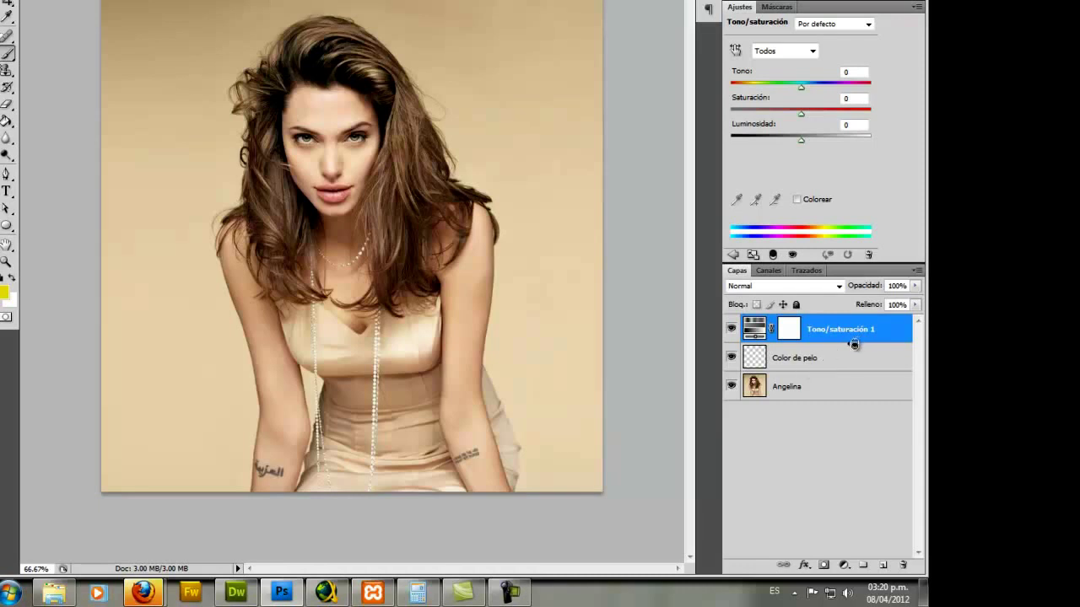
pyautogui.keyDown('alt'); pyautogui.click(855, 341); pyautogui.keyUp('alt')
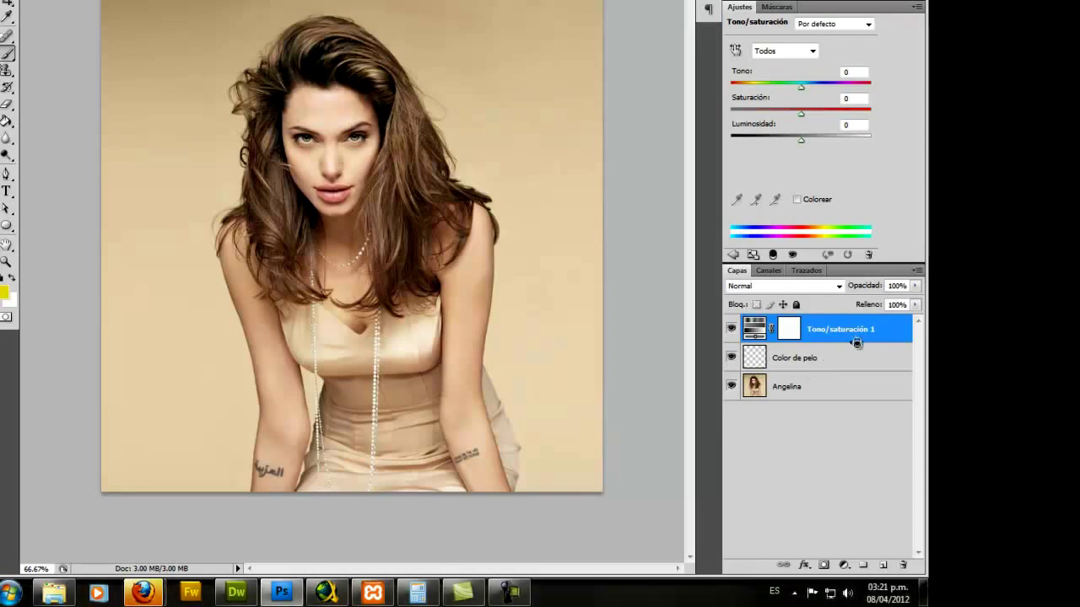
pyautogui.keyDown('alt'); pyautogui.click(856, 343); pyautogui.keyUp('alt')
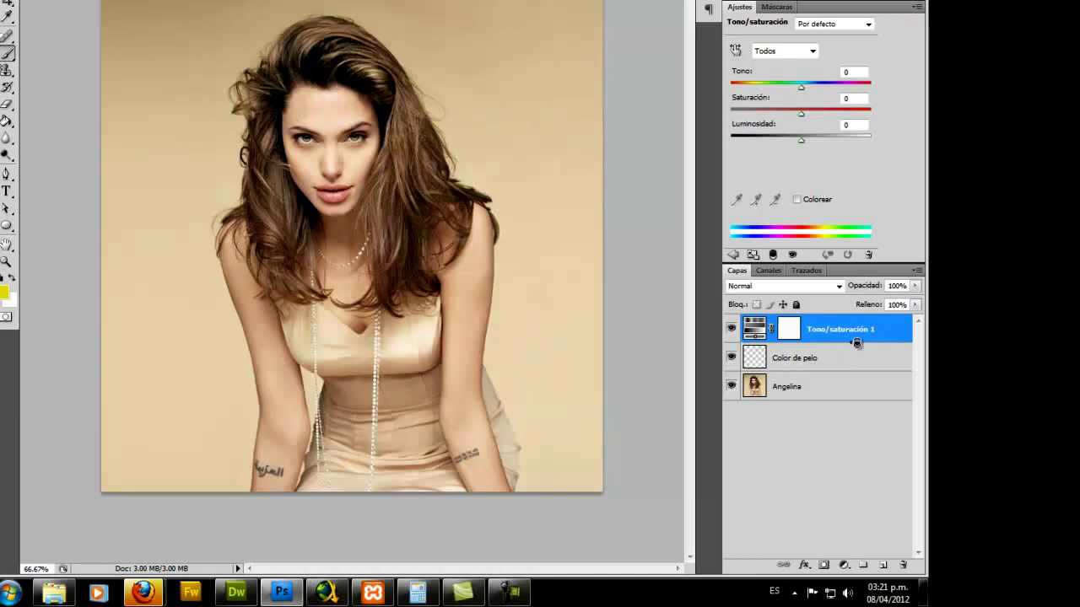
pyautogui.keyDown('alt'); pyautogui.click(856, 342); pyautogui.keyUp('alt')
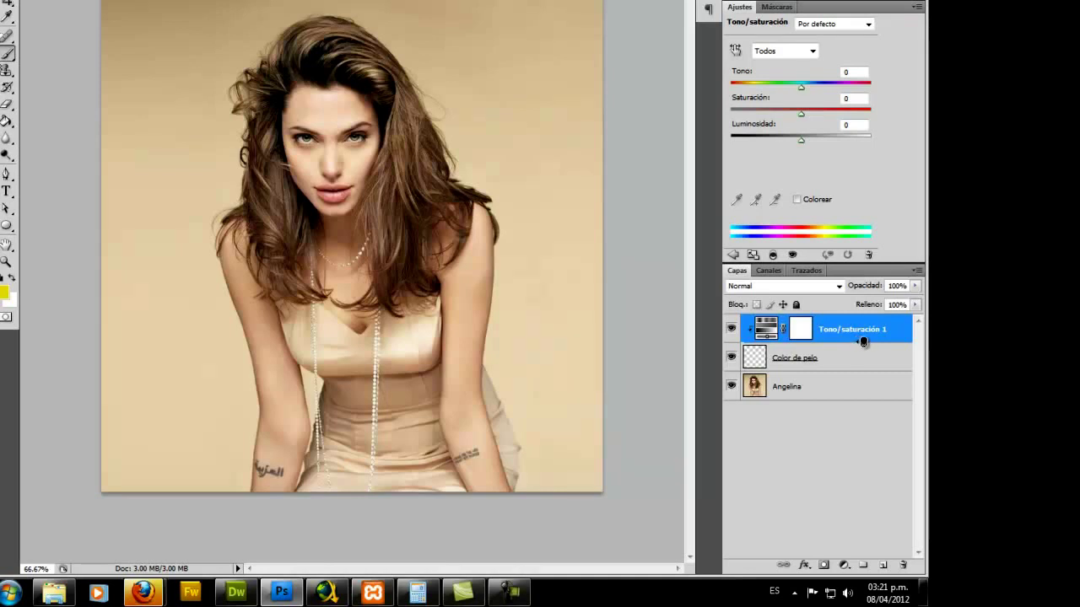
# Step: Release the Hue/Saturation layer's clipping mask and create it again on the Color de pelo layer
pyautogui.keyDown('alt'); pyautogui.click(862, 341); pyautogui.keyUp('alt')
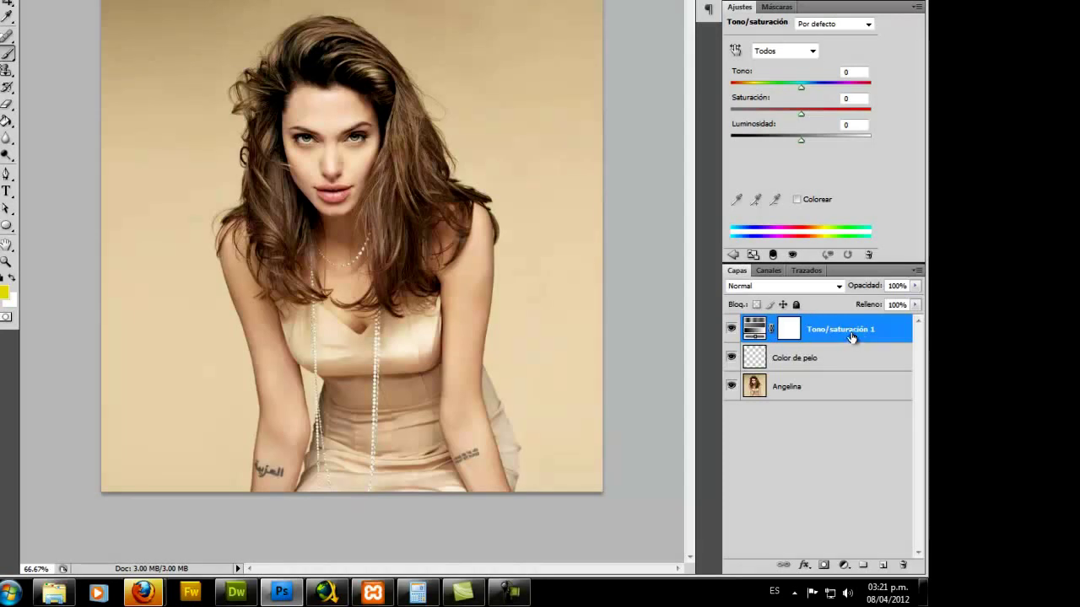
pyautogui.rightClick(851, 338)
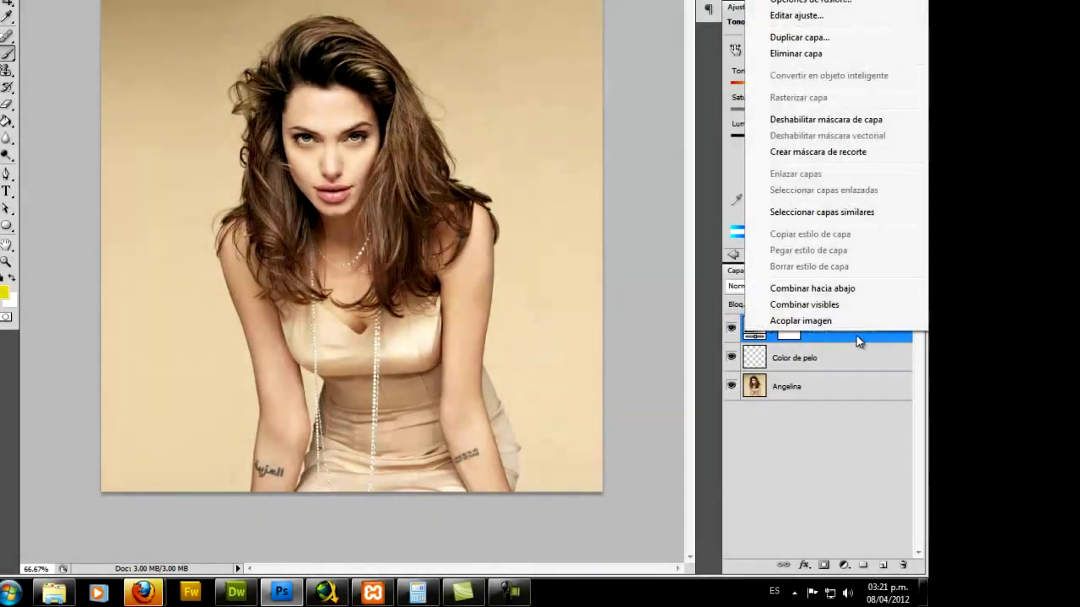
pyautogui.click(867, 155)
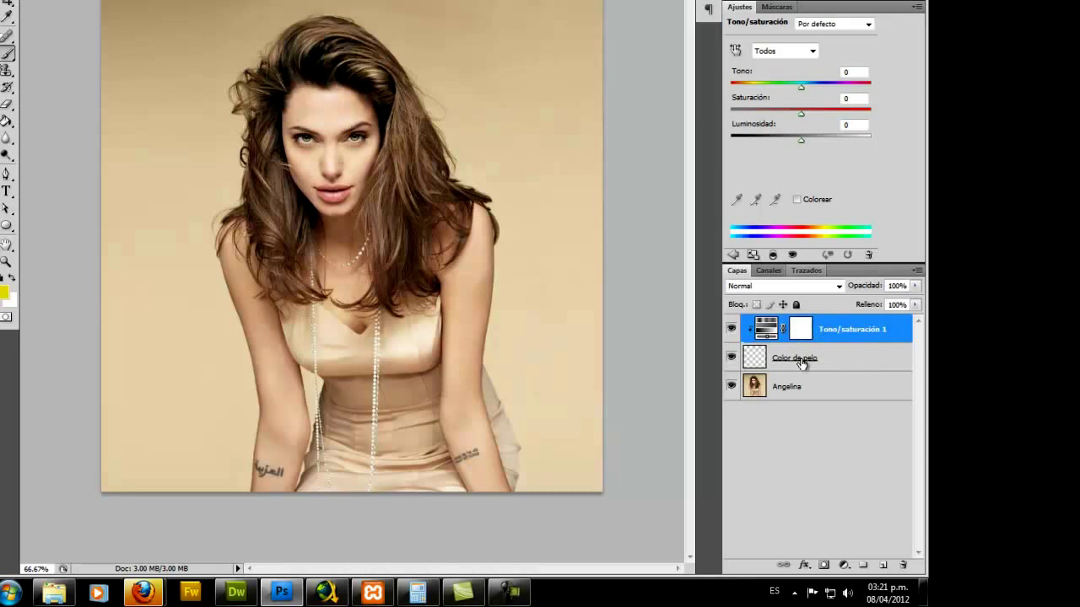
# Step: Set up a soft brush for the Color de pelo layer with 80 px diameter, 0% hardness and 50% opacity
pyautogui.click(755, 359)
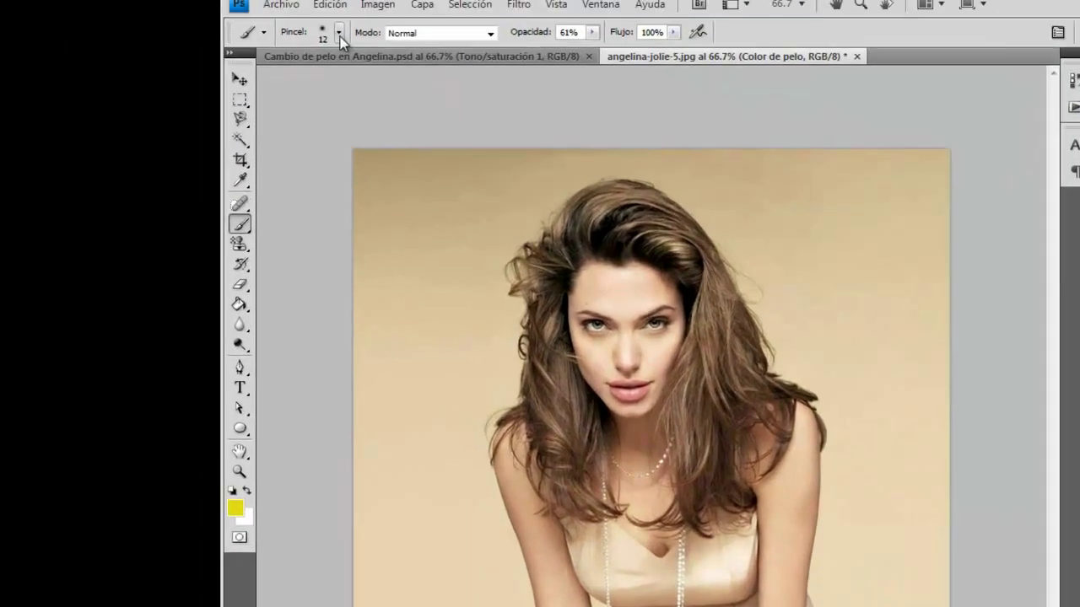
pyautogui.click(339, 35)
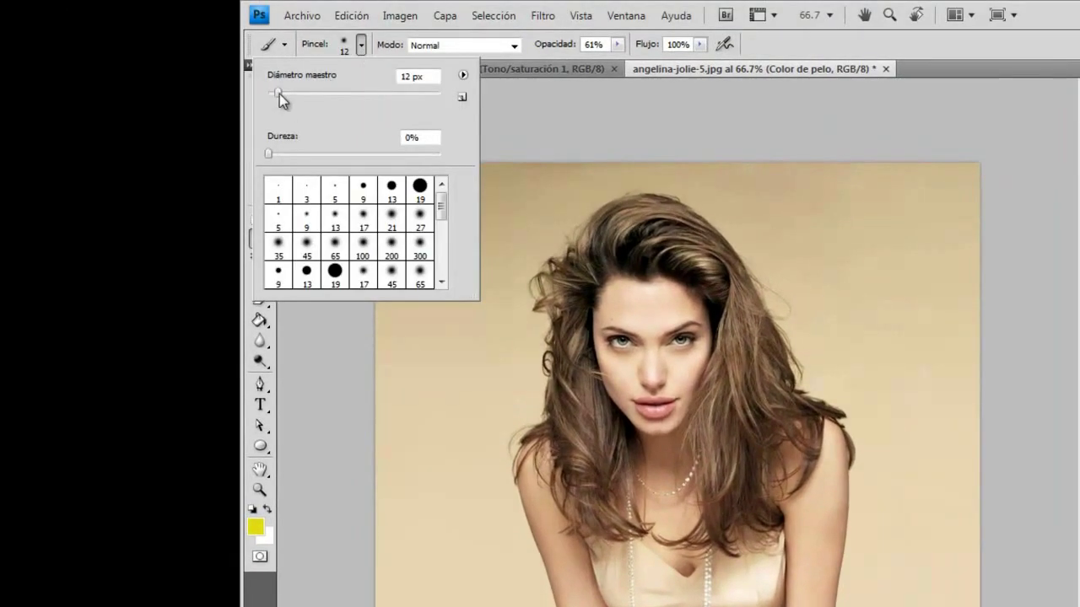
pyautogui.moveTo(280, 94); pyautogui.dragTo(312, 95)
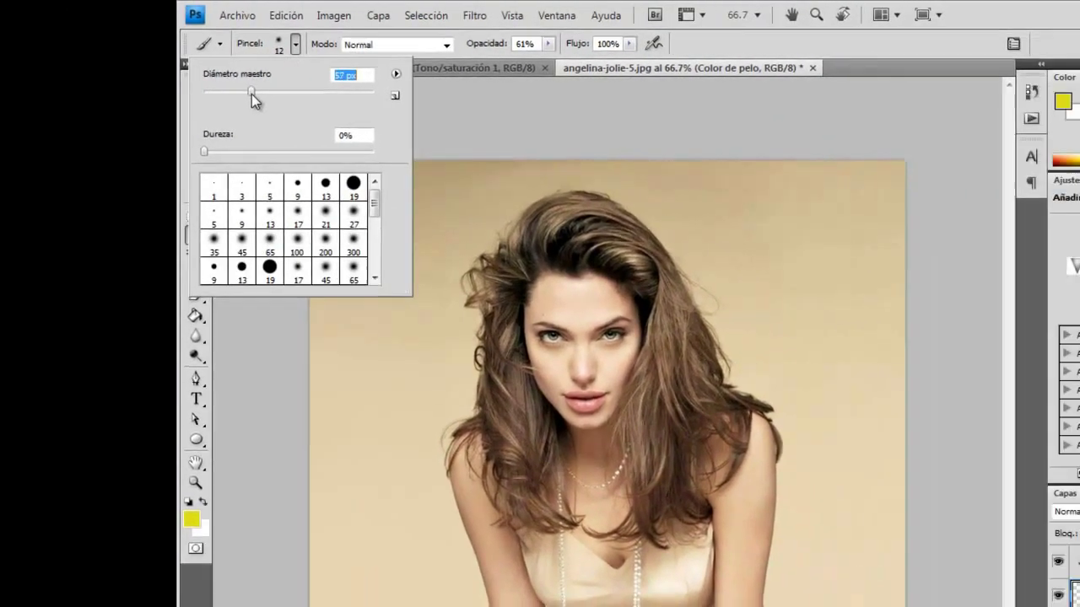
pyautogui.moveTo(91, 96); pyautogui.dragTo(97, 93)
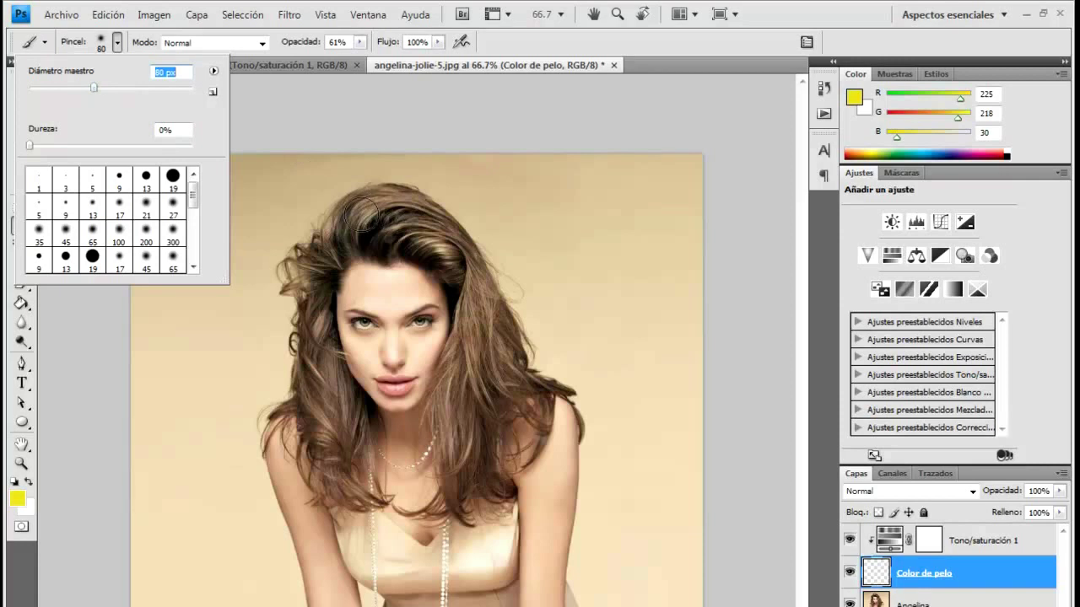
pyautogui.moveTo(316, 48); pyautogui.dragTo(298, 46)
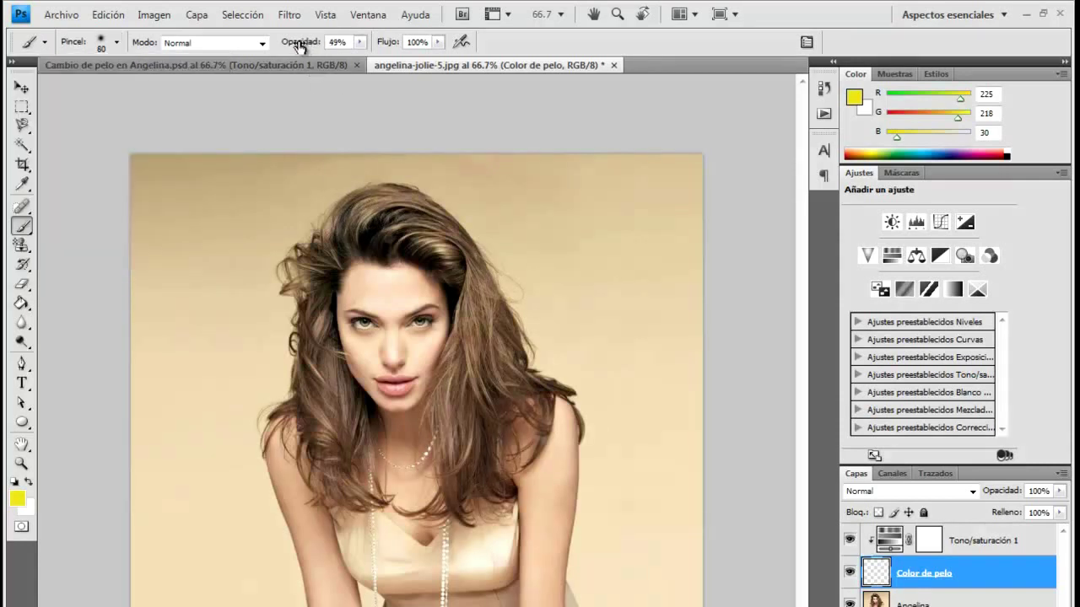
# Step: Confirm yellow (R 225, G 218, B 30) as the foreground color and paint over the crown and long side sections of the hair
pyautogui.press('i')
pyautogui.click(17, 500)
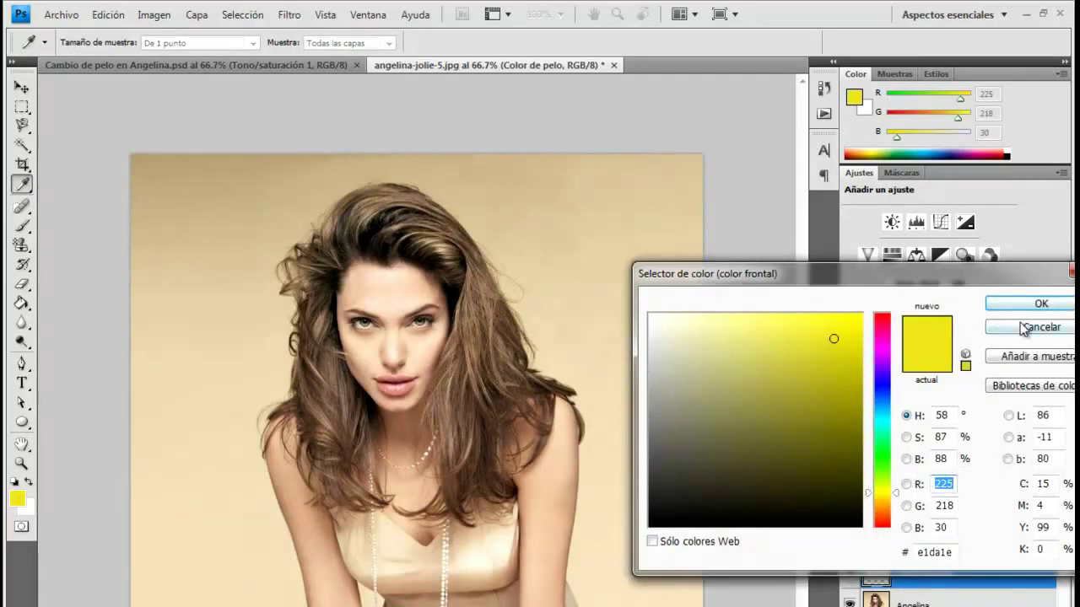
pyautogui.click(1035, 303)
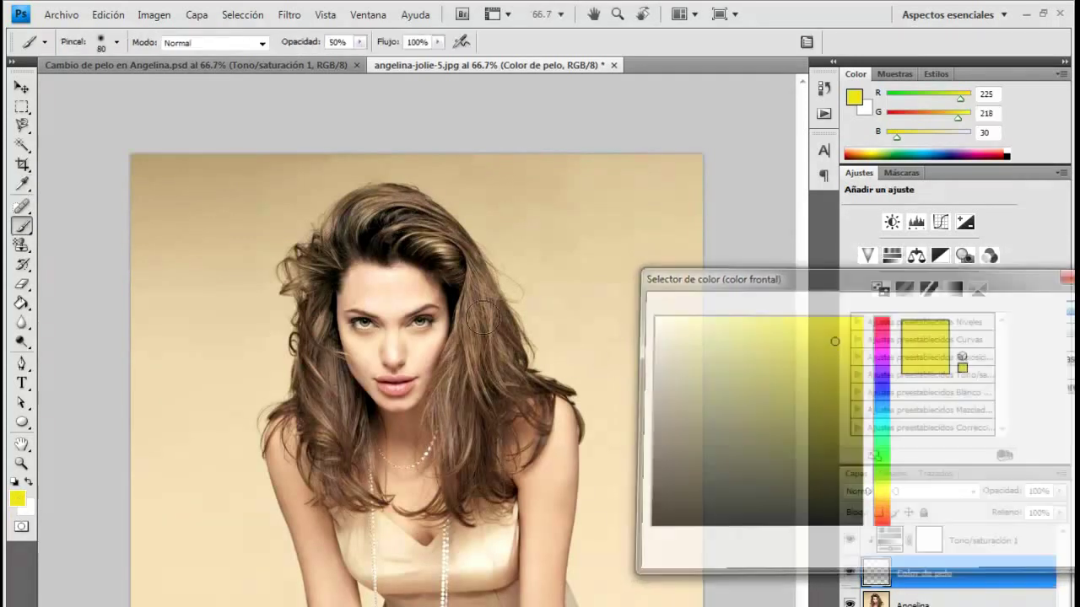
pyautogui.moveTo(346, 236)
pyautogui.mouseDown()
pyautogui.moveTo(378, 206)
pyautogui.moveTo(415, 208)
pyautogui.moveTo(466, 268)
pyautogui.moveTo(473, 347)
pyautogui.moveTo(446, 422)
pyautogui.moveTo(457, 489)
pyautogui.moveTo(467, 392)
pyautogui.moveTo(494, 343)
pyautogui.moveTo(487, 309)
pyautogui.moveTo(456, 259)
pyautogui.moveTo(421, 232)
pyautogui.moveTo(374, 230)
pyautogui.moveTo(371, 212)
pyautogui.moveTo(352, 212)
pyautogui.moveTo(304, 310)
pyautogui.moveTo(331, 418)
pyautogui.moveTo(328, 460)
pyautogui.moveTo(309, 376)
pyautogui.moveTo(317, 309)
pyautogui.moveTo(340, 400)
pyautogui.moveTo(342, 469)
pyautogui.moveTo(347, 411)
pyautogui.moveTo(346, 481)
pyautogui.mouseUp()
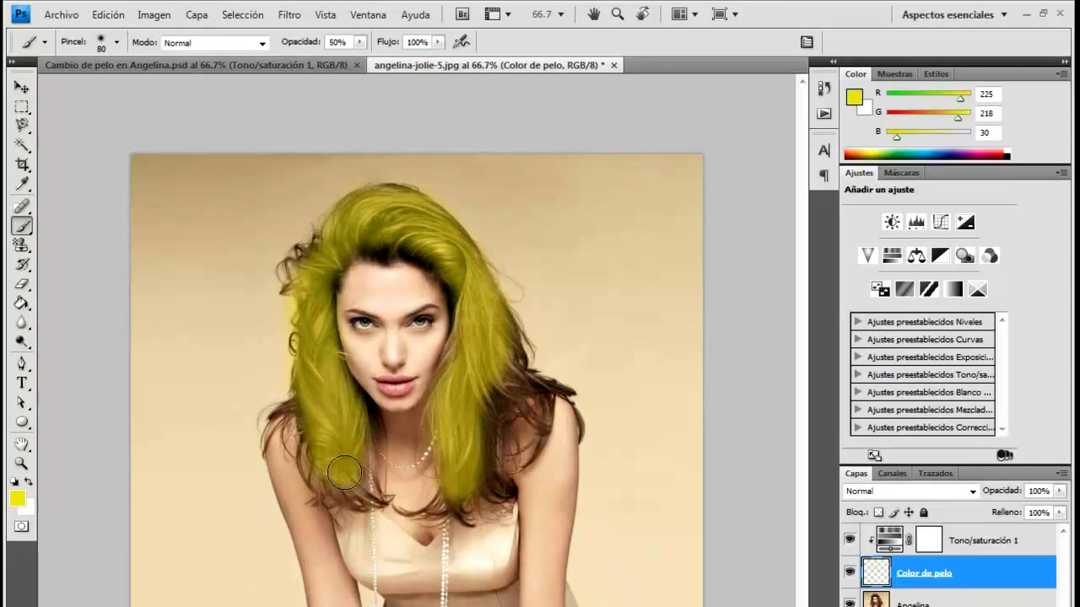
# Step: Set the brush flow to 60% and extend the yellow paint over the outer locks, hairline and hair ends
pyautogui.moveTo(385, 41); pyautogui.dragTo(359, 44)
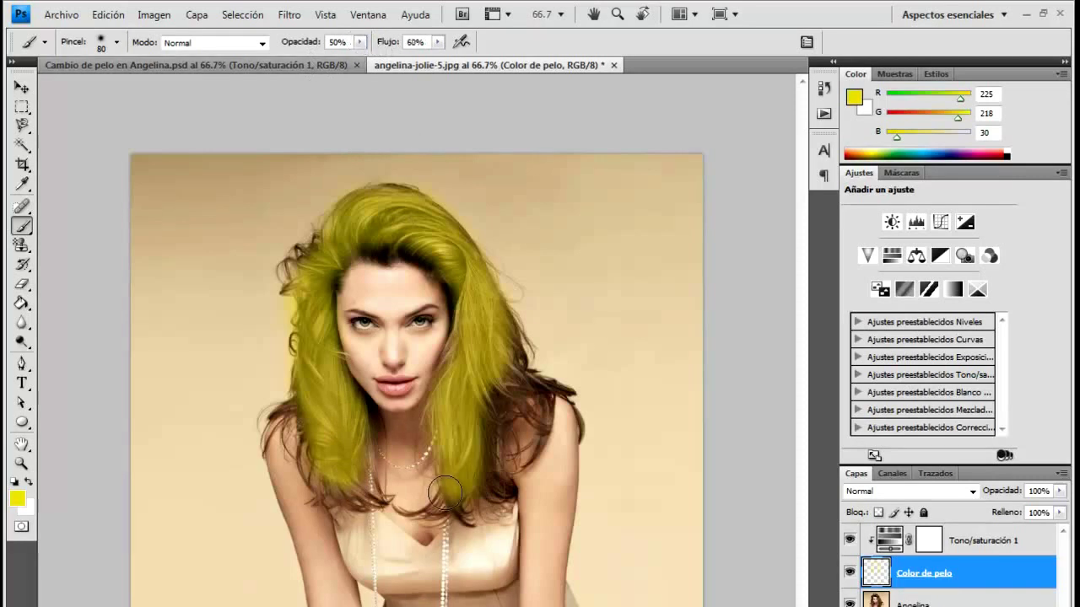
pyautogui.moveTo(477, 489)
pyautogui.mouseDown()
pyautogui.moveTo(489, 493)
pyautogui.moveTo(481, 456)
pyautogui.moveTo(510, 489)
pyautogui.moveTo(494, 473)
pyautogui.moveTo(496, 396)
pyautogui.moveTo(519, 384)
pyautogui.moveTo(573, 393)
pyautogui.moveTo(595, 434)
pyautogui.moveTo(543, 404)
pyautogui.moveTo(524, 460)
pyautogui.moveTo(533, 398)
pyautogui.moveTo(473, 434)
pyautogui.mouseUp()
pyautogui.moveTo(310, 418)
pyautogui.mouseDown()
pyautogui.moveTo(270, 413)
pyautogui.moveTo(266, 435)
pyautogui.moveTo(299, 426)
pyautogui.moveTo(328, 487)
pyautogui.moveTo(352, 510)
pyautogui.moveTo(378, 507)
pyautogui.moveTo(361, 495)
pyautogui.moveTo(357, 472)
pyautogui.moveTo(370, 489)
pyautogui.moveTo(361, 443)
pyautogui.moveTo(309, 314)
pyautogui.moveTo(315, 250)
pyautogui.moveTo(292, 283)
pyautogui.moveTo(334, 248)
pyautogui.moveTo(386, 242)
pyautogui.moveTo(420, 253)
pyautogui.moveTo(363, 251)
pyautogui.moveTo(339, 286)
pyautogui.moveTo(361, 257)
pyautogui.mouseUp()
pyautogui.moveTo(399, 250); pyautogui.dragTo(445, 274)
pyautogui.moveTo(432, 220)
pyautogui.mouseDown()
pyautogui.moveTo(373, 197)
pyautogui.moveTo(329, 252)
pyautogui.moveTo(310, 252)
pyautogui.moveTo(300, 307)
pyautogui.moveTo(312, 358)
pyautogui.moveTo(297, 344)
pyautogui.moveTo(334, 361)
pyautogui.mouseUp()
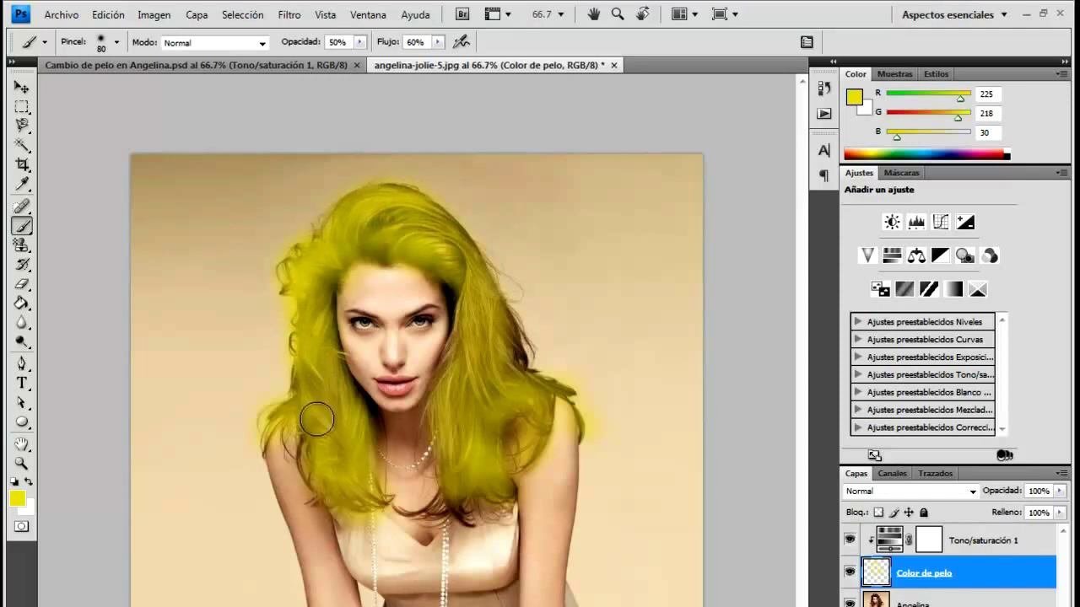
# Step: Build up the yellow over the crown and side sections of the hair, raising brush opacity and flow to 100%
pyautogui.moveTo(524, 359)
pyautogui.mouseDown()
pyautogui.moveTo(493, 308)
pyautogui.moveTo(511, 358)
pyautogui.moveTo(502, 338)
pyautogui.mouseUp()
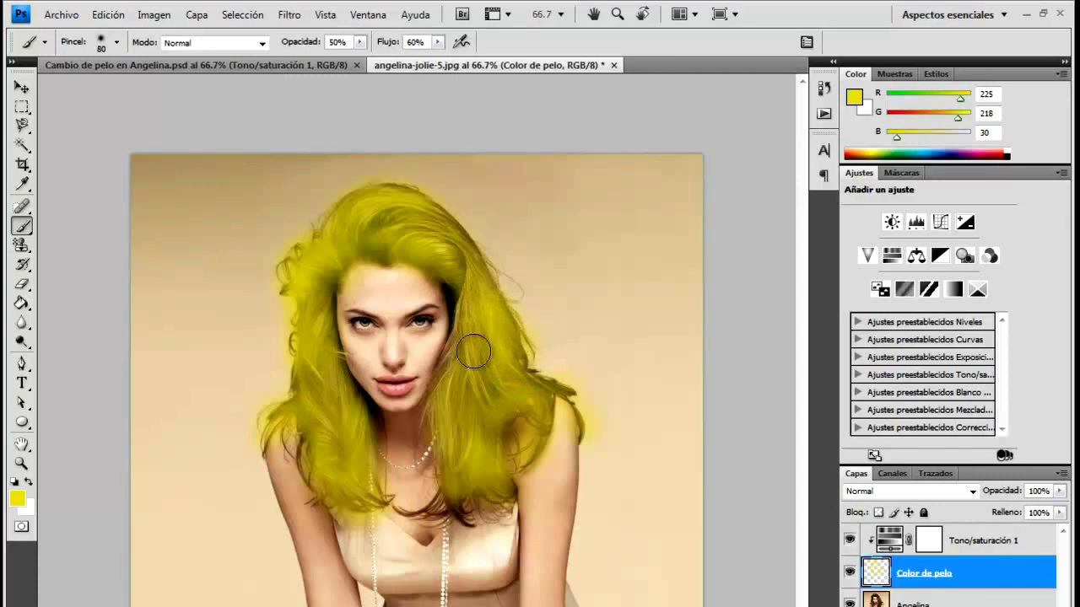
pyautogui.moveTo(396, 196)
pyautogui.mouseDown()
pyautogui.moveTo(424, 210)
pyautogui.moveTo(368, 205)
pyautogui.moveTo(369, 248)
pyautogui.moveTo(403, 223)
pyautogui.moveTo(391, 218)
pyautogui.moveTo(396, 226)
pyautogui.moveTo(350, 255)
pyautogui.moveTo(379, 221)
pyautogui.moveTo(429, 228)
pyautogui.moveTo(482, 285)
pyautogui.moveTo(437, 226)
pyautogui.moveTo(468, 254)
pyautogui.moveTo(436, 226)
pyautogui.moveTo(396, 220)
pyautogui.moveTo(329, 264)
pyautogui.moveTo(320, 308)
pyautogui.mouseUp()
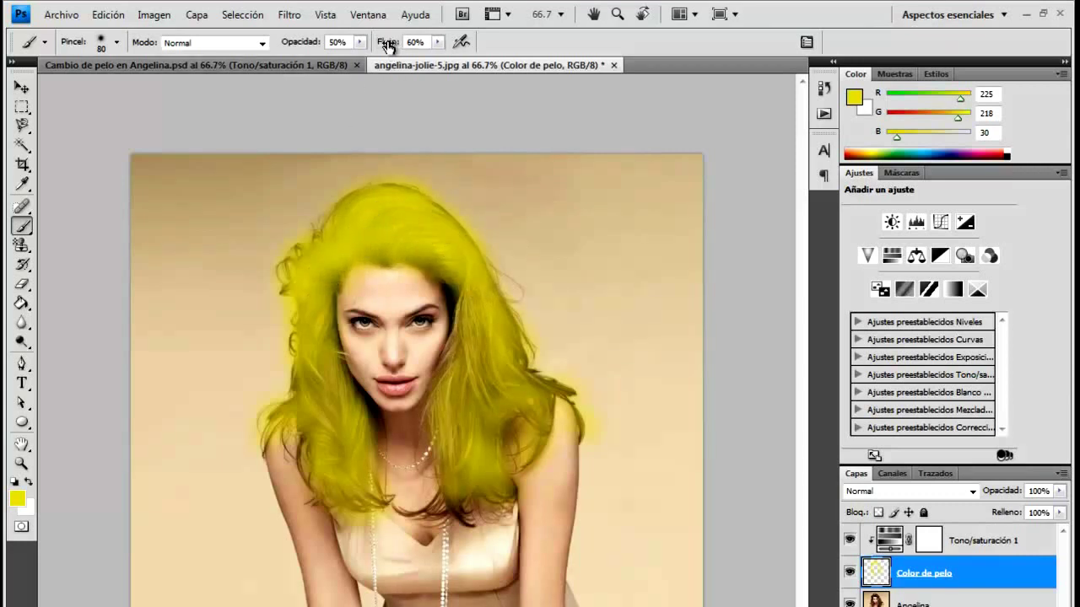
pyautogui.moveTo(445, 237)
pyautogui.mouseDown()
pyautogui.moveTo(350, 236)
pyautogui.moveTo(327, 261)
pyautogui.moveTo(392, 220)
pyautogui.moveTo(454, 265)
pyautogui.moveTo(466, 288)
pyautogui.moveTo(415, 238)
pyautogui.moveTo(376, 223)
pyautogui.moveTo(349, 228)
pyautogui.moveTo(327, 251)
pyautogui.moveTo(315, 324)
pyautogui.moveTo(328, 392)
pyautogui.moveTo(322, 335)
pyautogui.moveTo(334, 382)
pyautogui.moveTo(334, 441)
pyautogui.moveTo(317, 371)
pyautogui.moveTo(336, 443)
pyautogui.mouseUp()
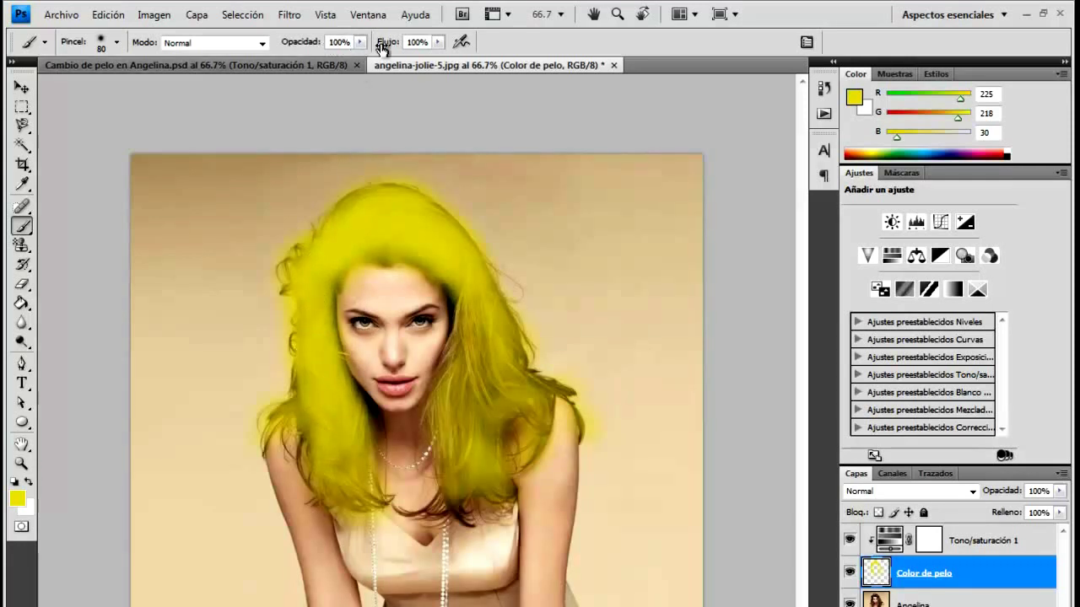
pyautogui.moveTo(338, 354)
pyautogui.mouseDown()
pyautogui.moveTo(313, 349)
pyautogui.moveTo(328, 457)
pyautogui.moveTo(313, 307)
pyautogui.moveTo(332, 245)
pyautogui.moveTo(368, 220)
pyautogui.moveTo(414, 224)
pyautogui.moveTo(374, 210)
pyautogui.moveTo(425, 226)
pyautogui.moveTo(453, 251)
pyautogui.moveTo(475, 299)
pyautogui.moveTo(484, 349)
pyautogui.moveTo(467, 364)
pyautogui.moveTo(465, 345)
pyautogui.moveTo(453, 426)
pyautogui.moveTo(466, 426)
pyautogui.moveTo(486, 362)
pyautogui.moveTo(492, 379)
pyautogui.moveTo(497, 355)
pyautogui.moveTo(507, 373)
pyautogui.moveTo(484, 300)
pyautogui.moveTo(492, 362)
pyautogui.moveTo(459, 462)
pyautogui.moveTo(475, 337)
pyautogui.moveTo(467, 289)
pyautogui.moveTo(416, 236)
pyautogui.moveTo(386, 245)
pyautogui.moveTo(419, 210)
pyautogui.moveTo(395, 234)
pyautogui.moveTo(383, 232)
pyautogui.moveTo(384, 242)
pyautogui.mouseUp()
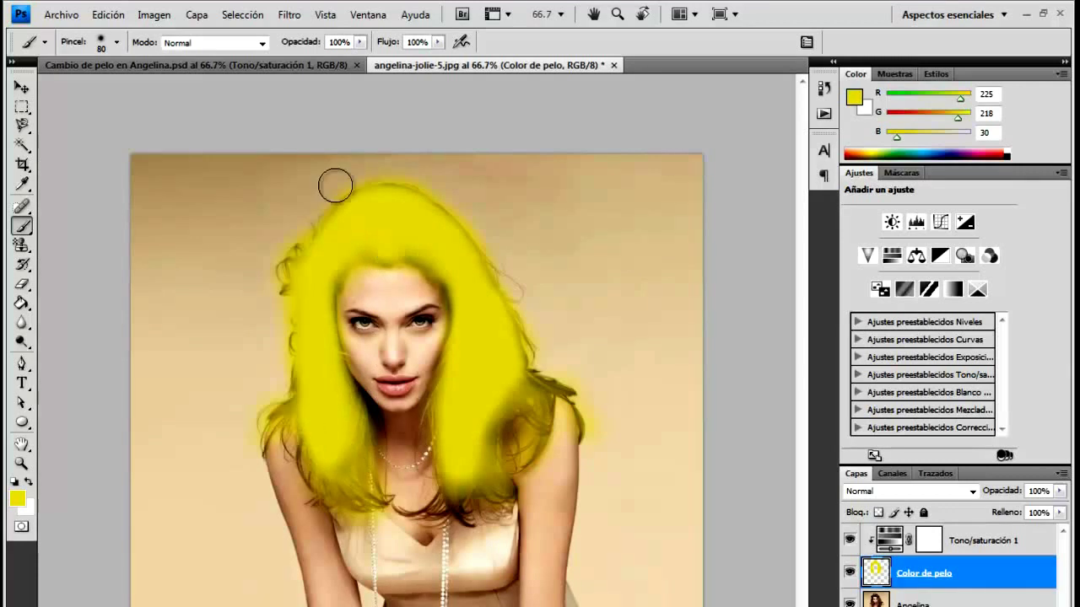
# Step: Set the brush to 50% opacity and 55 px for painting the hair ends near the shoulder
pyautogui.moveTo(306, 46); pyautogui.dragTo(287, 47)
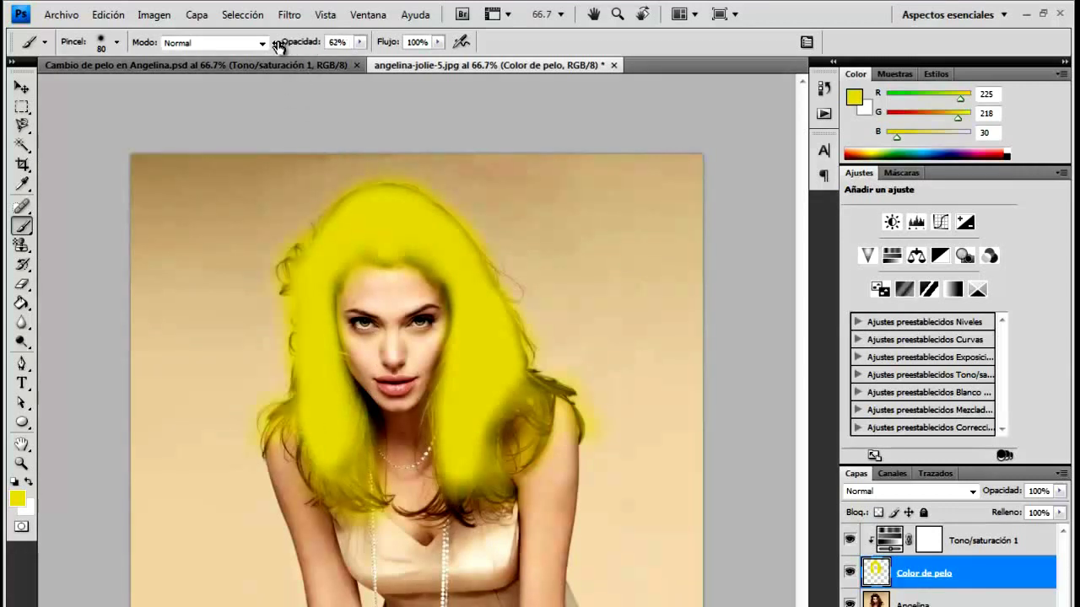
pyautogui.keyDown('ctrl'); pyautogui.click(536, 464); pyautogui.keyUp('ctrl')
pyautogui.keyDown('ctrl'); pyautogui.click(520, 463); pyautogui.keyUp('ctrl')
pyautogui.keyDown('ctrl'); pyautogui.click(521, 460); pyautogui.keyUp('ctrl')
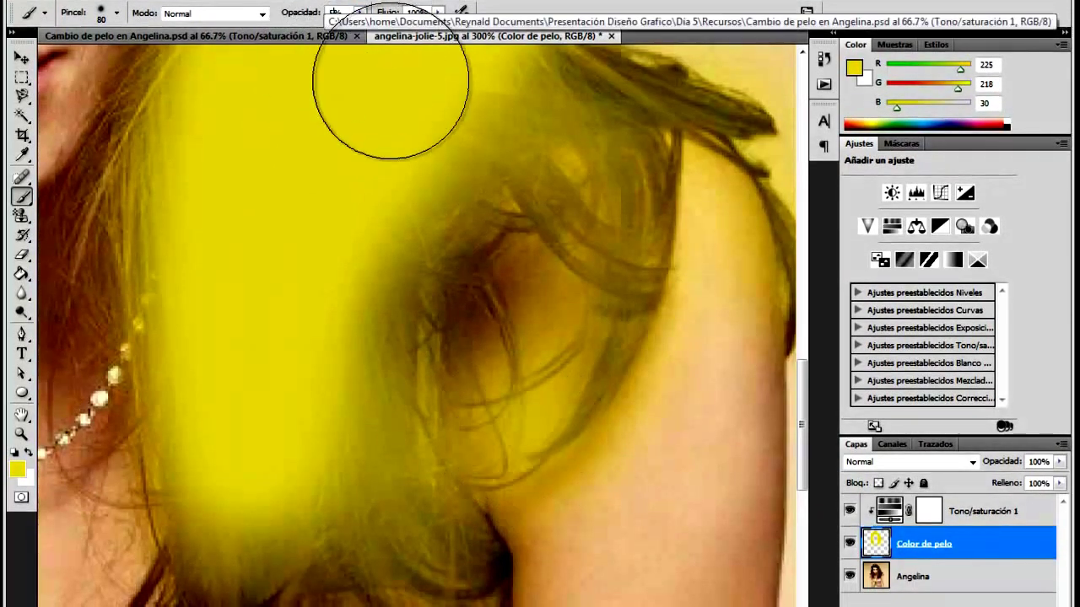
pyautogui.keyDown('alt'); pyautogui.rightClick(451, 512); pyautogui.keyUp('alt')
pyautogui.moveTo(448, 514)
pyautogui.mouseDown()
pyautogui.moveTo(430, 558)
pyautogui.moveTo(432, 539)
pyautogui.moveTo(471, 560)
pyautogui.moveTo(434, 590)
pyautogui.mouseUp()
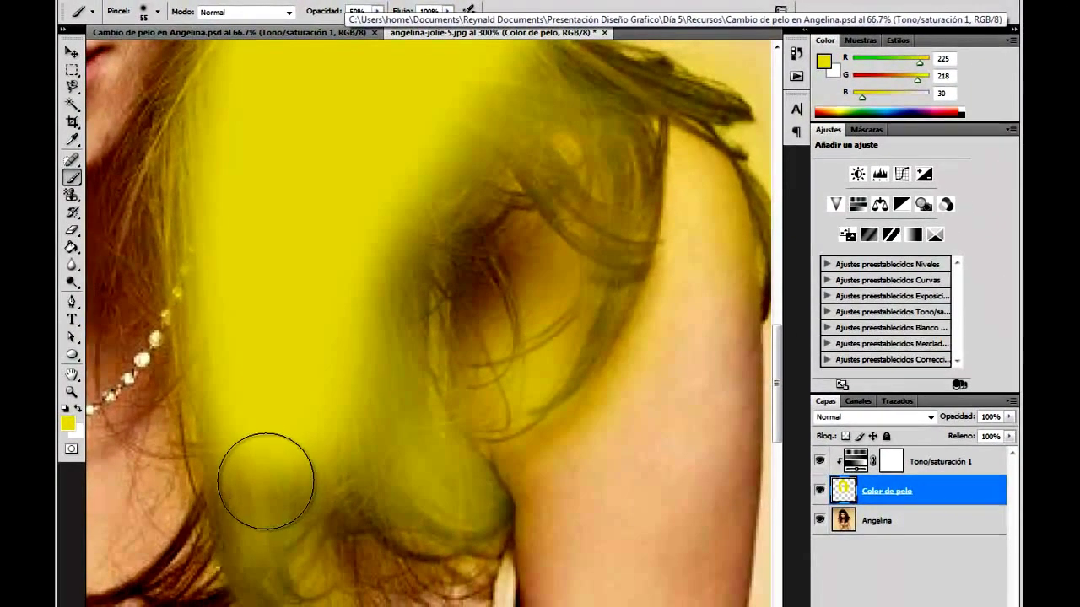
# Step: Paint the lower hair ends over the chest and the locks beside the shoulder yellow
pyautogui.moveTo(266, 481); pyautogui.dragTo(131, 582)
pyautogui.press('space')
pyautogui.moveTo(188, 532); pyautogui.dragTo(393, 430)
pyautogui.moveTo(236, 510)
pyautogui.mouseDown()
pyautogui.moveTo(274, 489)
pyautogui.moveTo(303, 447)
pyautogui.moveTo(433, 429)
pyautogui.moveTo(515, 460)
pyautogui.moveTo(448, 461)
pyautogui.moveTo(393, 436)
pyautogui.moveTo(337, 433)
pyautogui.moveTo(474, 479)
pyautogui.moveTo(509, 472)
pyautogui.mouseUp()
pyautogui.press('space')
pyautogui.moveTo(507, 394); pyautogui.dragTo(459, 454)
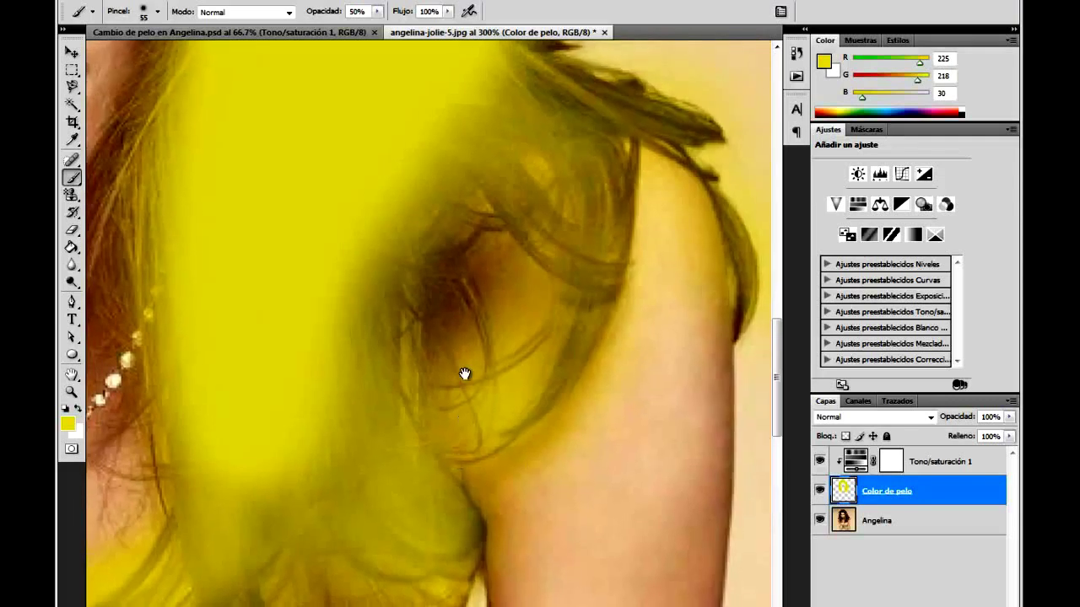
pyautogui.moveTo(416, 306)
pyautogui.mouseDown()
pyautogui.moveTo(465, 434)
pyautogui.moveTo(491, 234)
pyautogui.moveTo(507, 306)
pyautogui.moveTo(404, 305)
pyautogui.moveTo(391, 321)
pyautogui.mouseUp()
pyautogui.moveTo(383, 283); pyautogui.dragTo(417, 267)
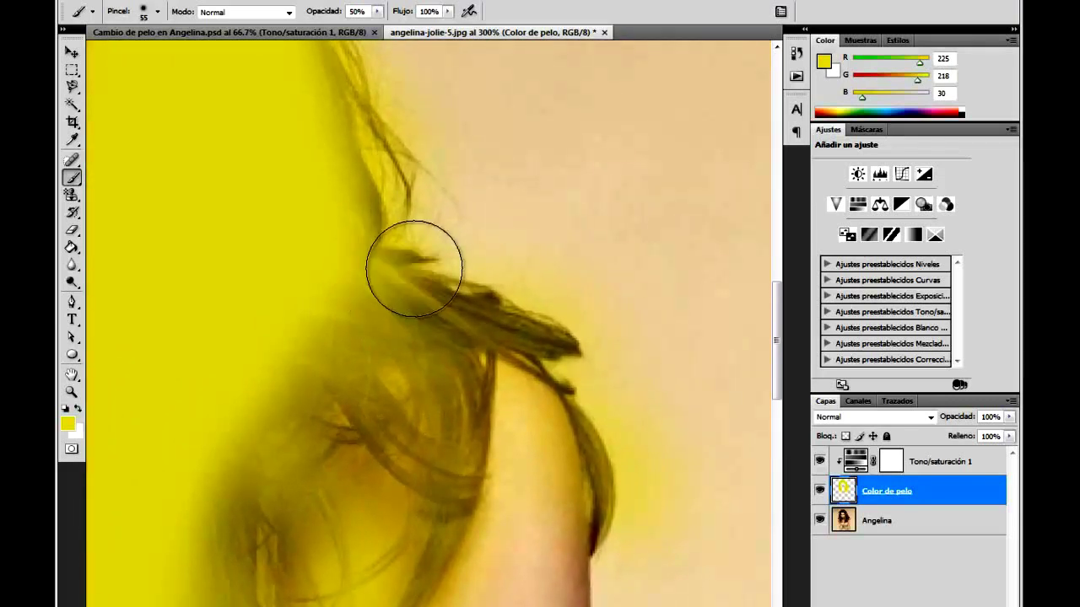
# Step: Set the blend mode of the Color de pelo layer to Soft Light (Luz suave)
pyautogui.keyDown('alt'); pyautogui.click(406, 298); pyautogui.keyUp('alt')
pyautogui.keyDown('alt'); pyautogui.click(405, 299); pyautogui.keyUp('alt')
pyautogui.keyDown('alt'); pyautogui.click(406, 299); pyautogui.keyUp('alt')
pyautogui.keyDown('alt'); pyautogui.click(405, 299); pyautogui.keyUp('alt')
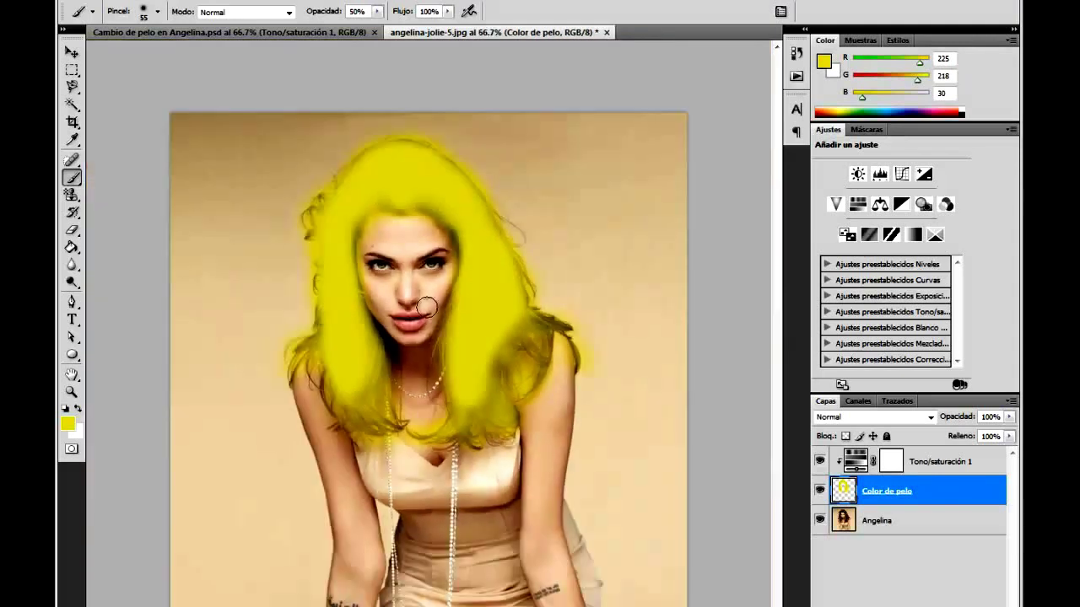
pyautogui.click(931, 416)
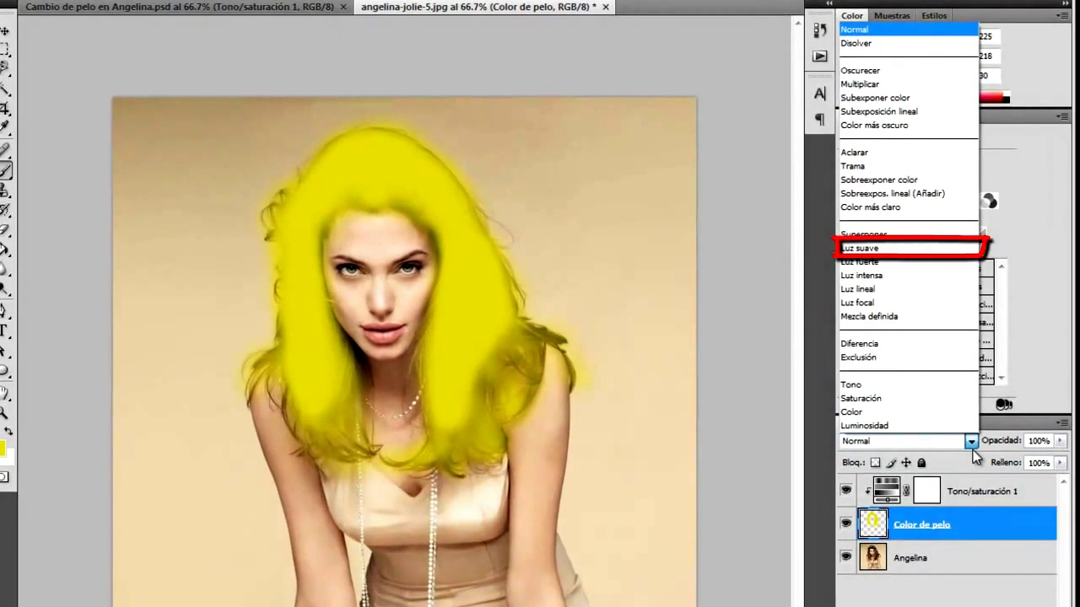
pyautogui.click(924, 248)
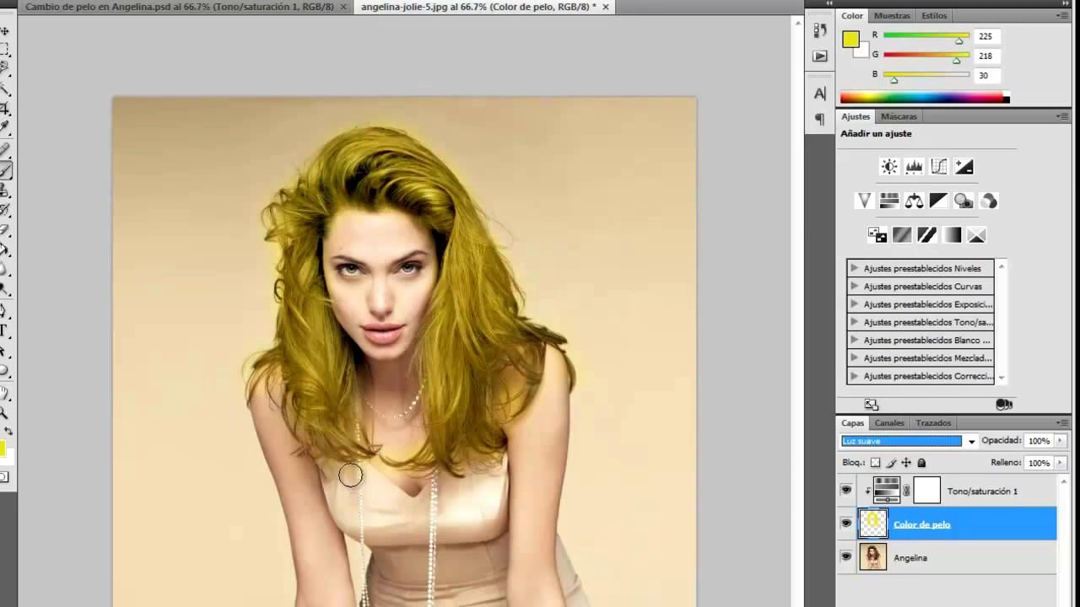
# Step: Examine the tinted hair up close around the shoulder, face and crown for color spilling outside the hair
pyautogui.click(458, 345)
pyautogui.click(458, 345)
pyautogui.moveTo(422, 369)
pyautogui.mouseDown()
pyautogui.moveTo(565, 314)
pyautogui.moveTo(511, 313)
pyautogui.moveTo(518, 266)
pyautogui.mouseUp()
pyautogui.moveTo(458, 376)
pyautogui.mouseDown()
pyautogui.moveTo(446, 430)
pyautogui.moveTo(523, 489)
pyautogui.mouseUp()
pyautogui.moveTo(501, 271)
pyautogui.mouseDown()
pyautogui.moveTo(321, 491)
pyautogui.moveTo(333, 507)
pyautogui.mouseUp()
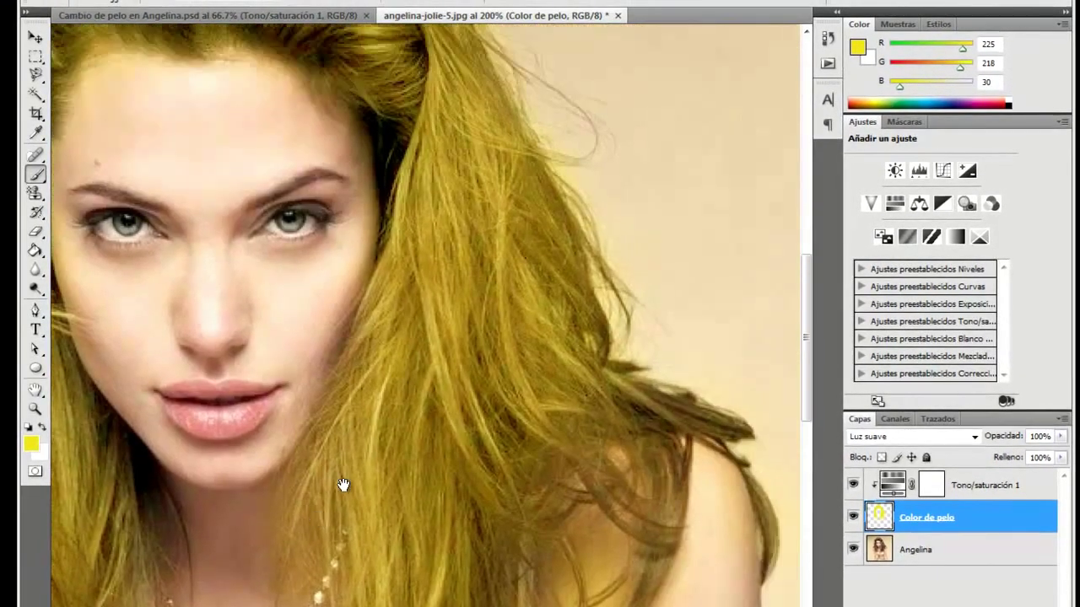
pyautogui.moveTo(396, 363); pyautogui.dragTo(434, 595)
pyautogui.moveTo(470, 494); pyautogui.dragTo(566, 599)
pyautogui.moveTo(346, 384)
pyautogui.mouseDown()
pyautogui.moveTo(429, 340)
pyautogui.moveTo(450, 306)
pyautogui.moveTo(427, 337)
pyautogui.mouseUp()
# Step: Choose the standard Eraser tool and review its brush diameter, hardness and opacity
pyautogui.press('e')
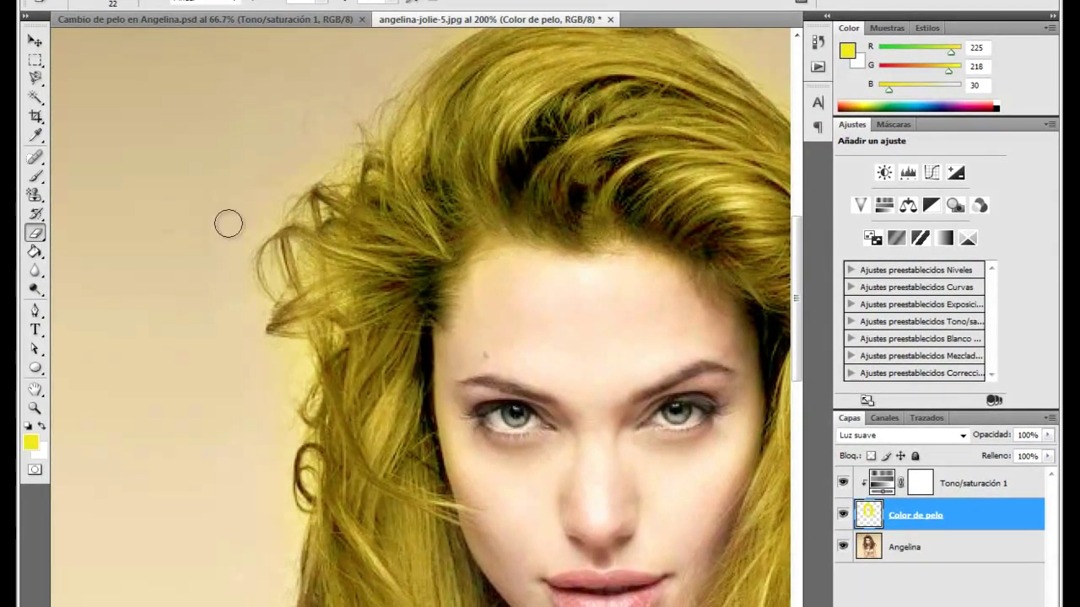
pyautogui.click(37, 238)
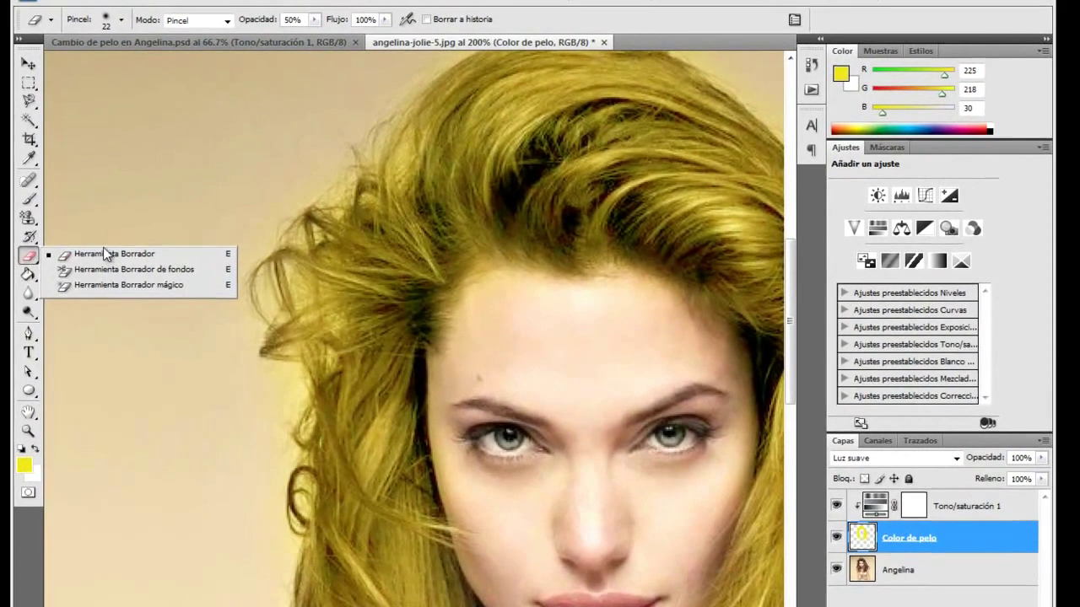
pyautogui.click(24, 260)
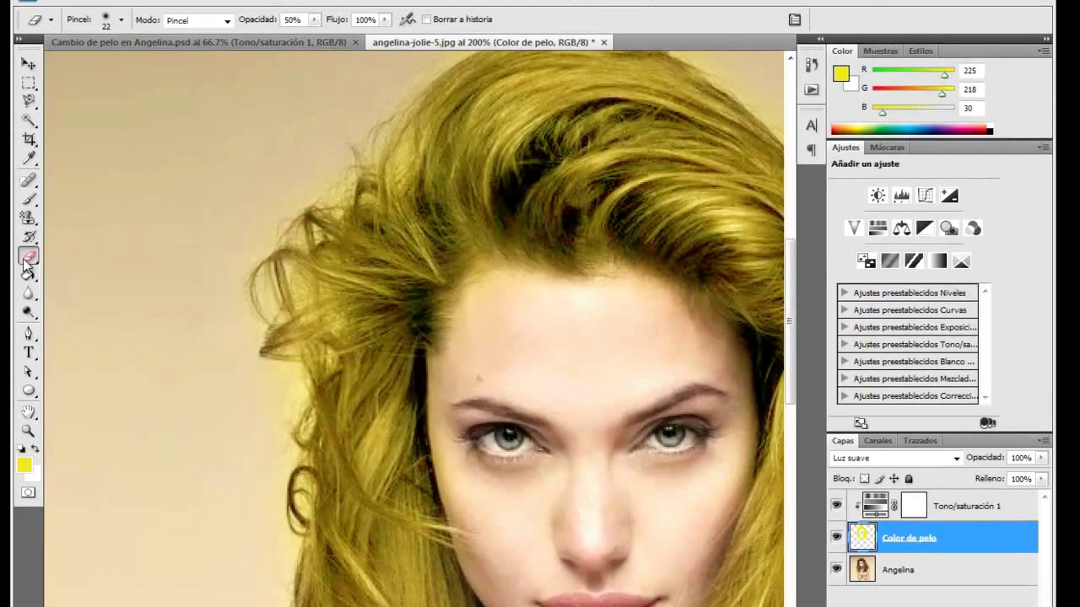
pyautogui.click(26, 262)
pyautogui.click(67, 259)
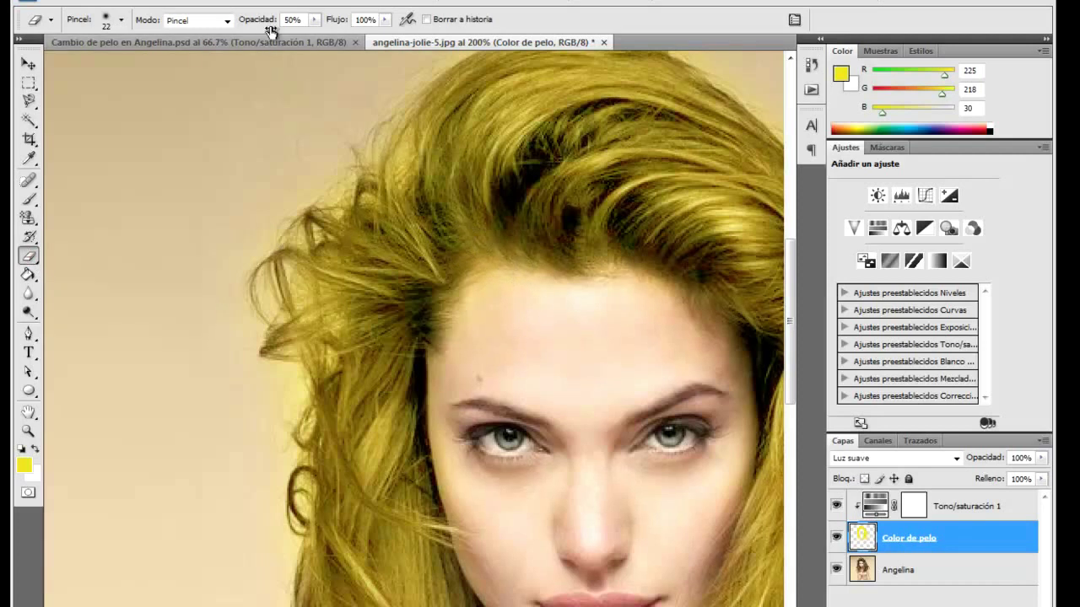
pyautogui.click(120, 20)
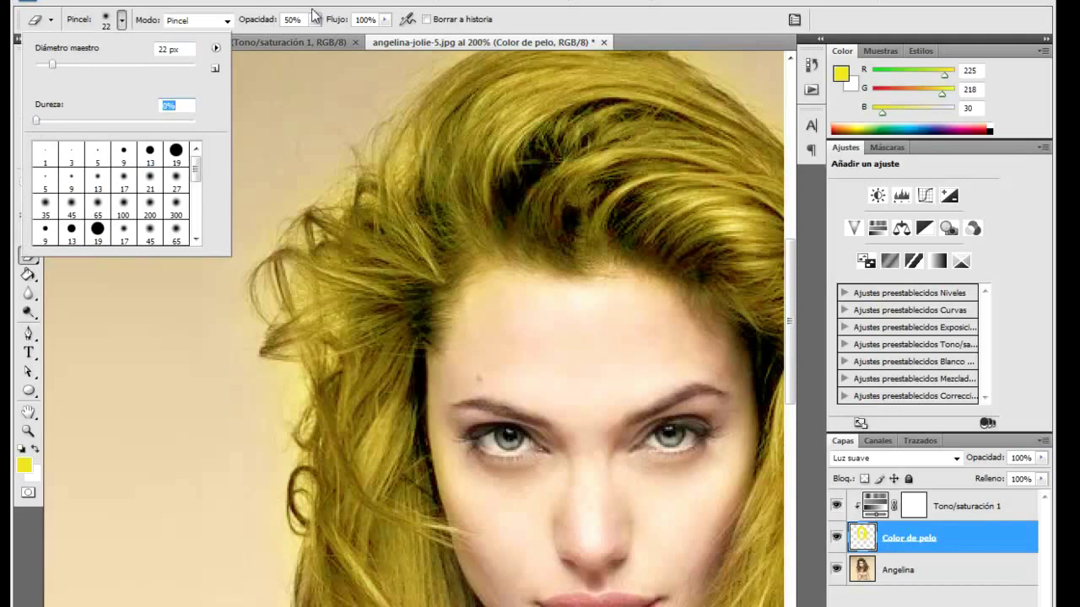
pyautogui.click(577, 23)
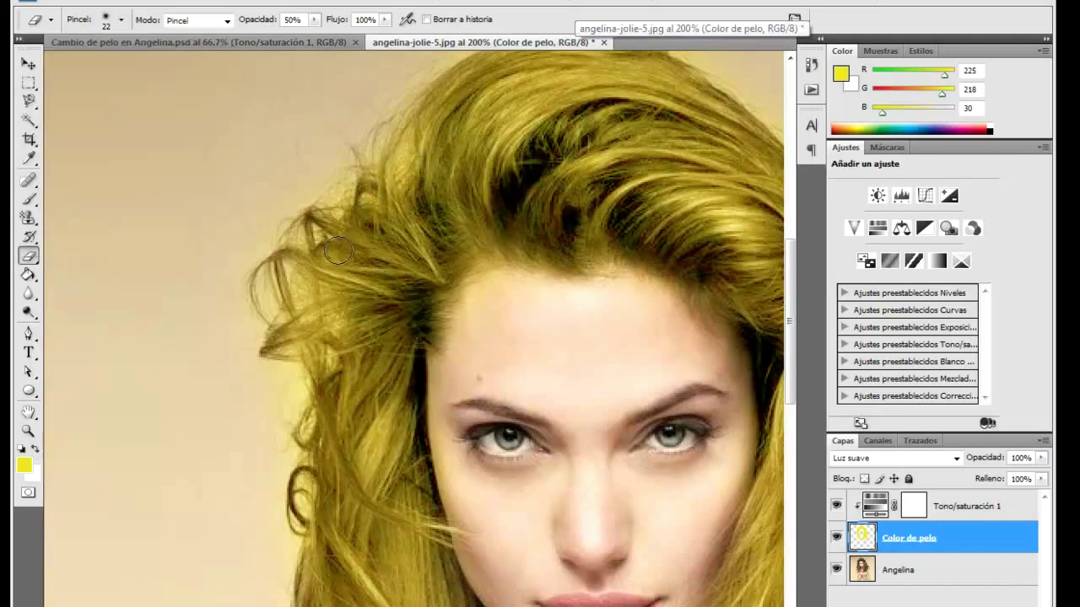
# Step: Switch to the Brush tool and review its diameter and hardness for comparison with the Eraser
pyautogui.click(28, 199)
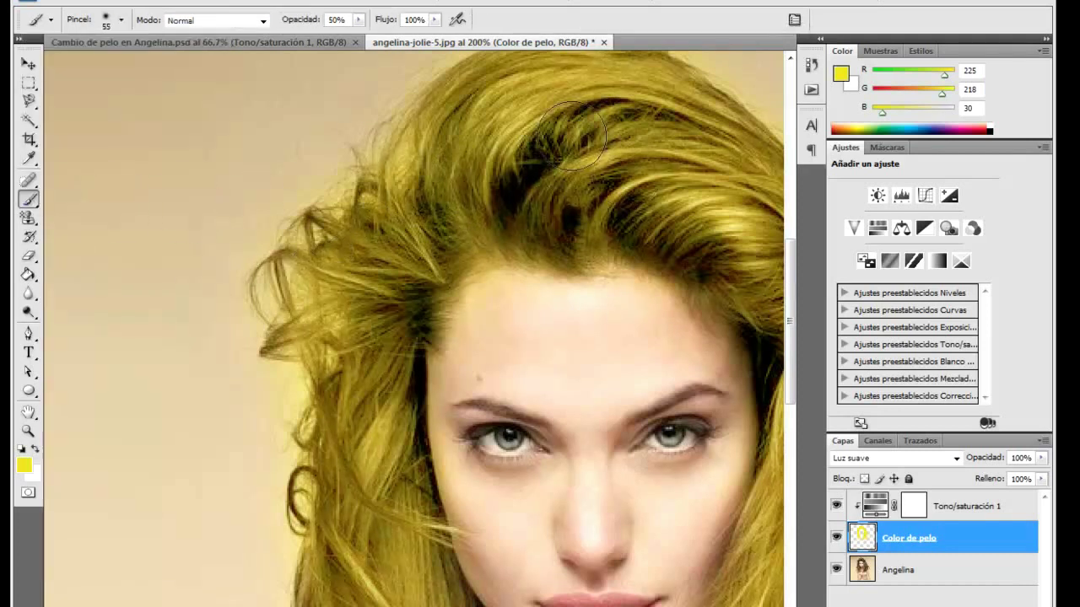
pyautogui.click(121, 20)
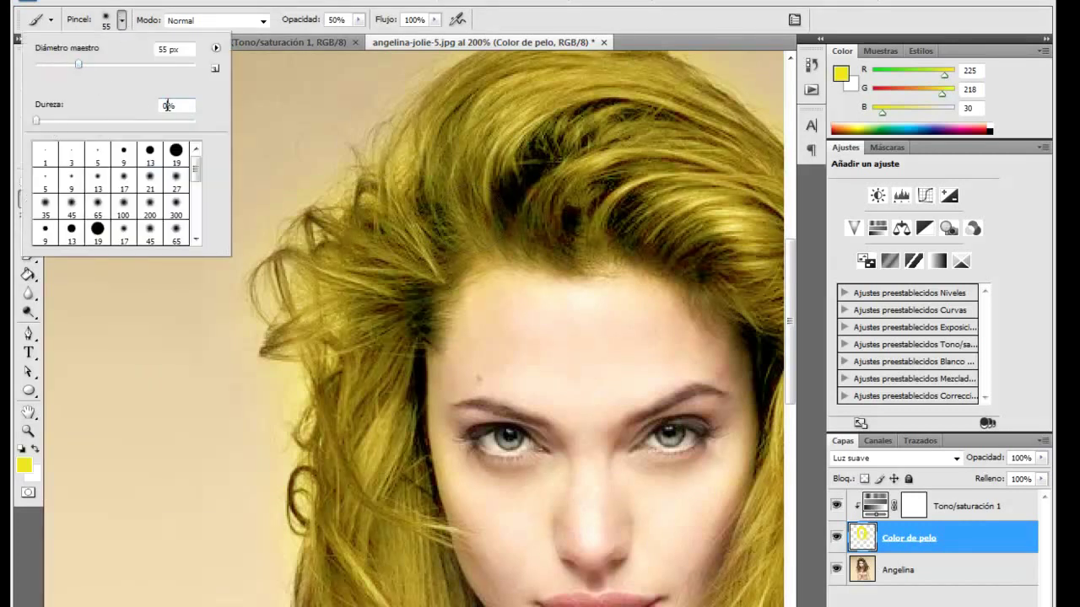
pyautogui.click(657, 28)
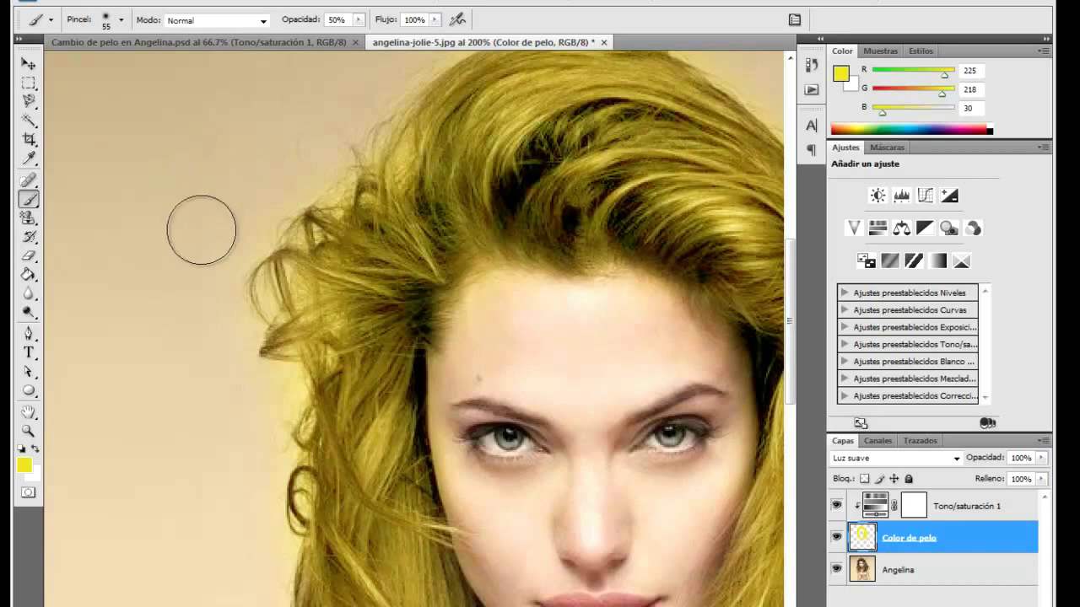
# Step: Return to the standard Eraser and erase the yellow spill along the forehead hairline and the side of the face
pyautogui.click(37, 201)
pyautogui.click(30, 257)
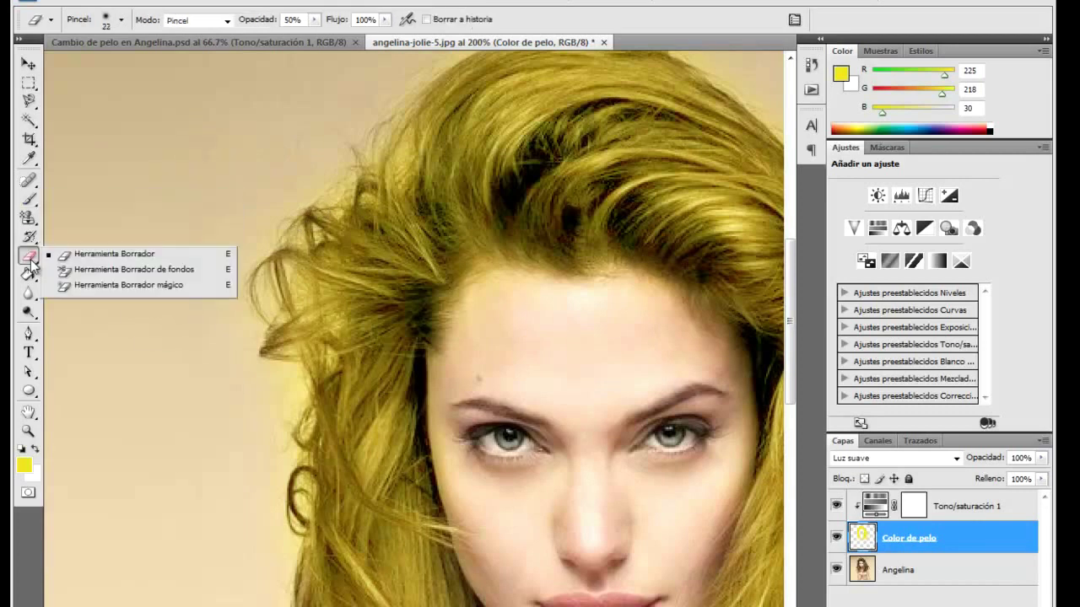
pyautogui.click(143, 255)
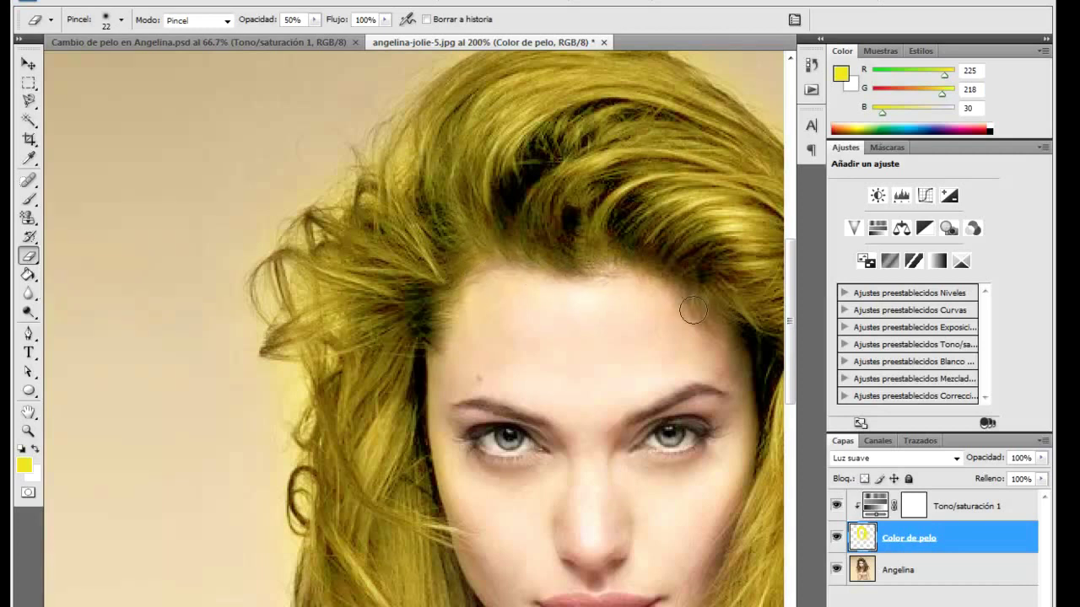
pyautogui.moveTo(685, 331)
pyautogui.mouseDown()
pyautogui.moveTo(573, 279)
pyautogui.moveTo(552, 238)
pyautogui.mouseUp()
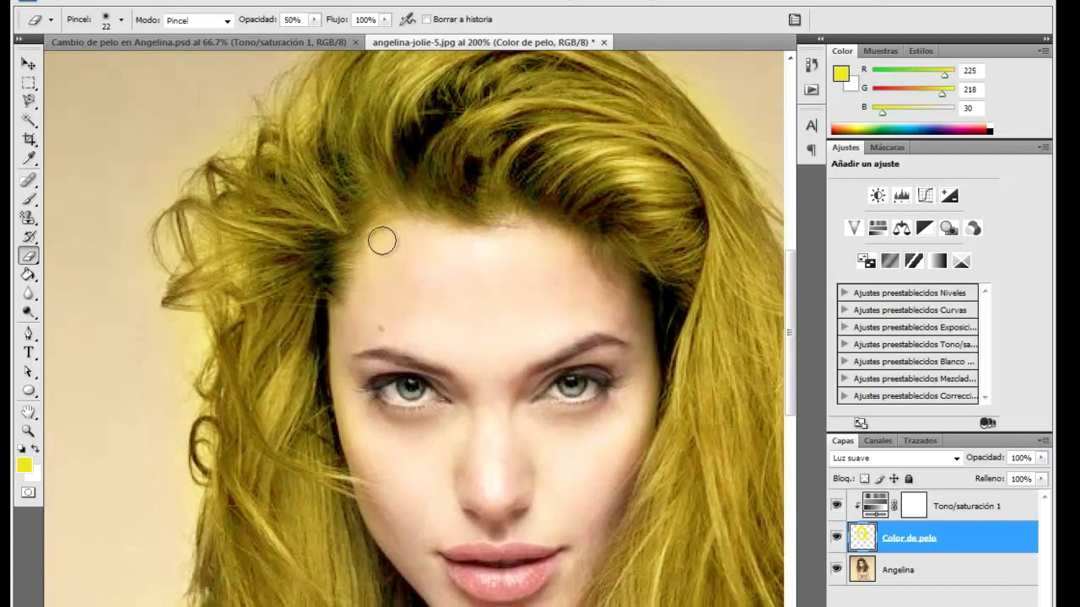
pyautogui.moveTo(392, 265); pyautogui.dragTo(415, 241)
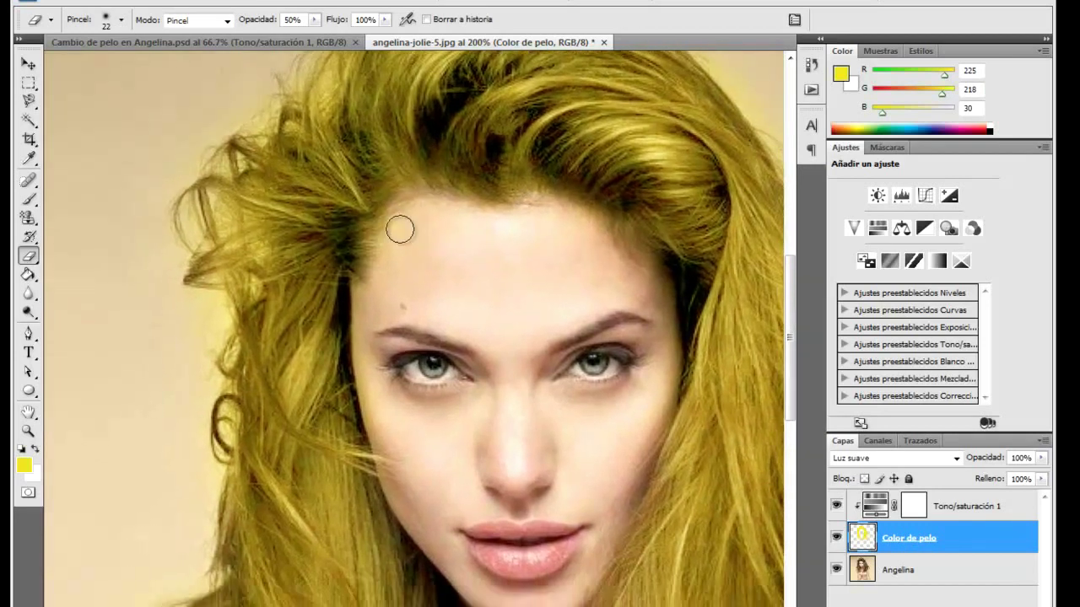
pyautogui.moveTo(399, 280); pyautogui.dragTo(435, 84)
pyautogui.moveTo(458, 239)
pyautogui.mouseDown()
pyautogui.moveTo(427, 227)
pyautogui.moveTo(323, 314)
pyautogui.mouseUp()
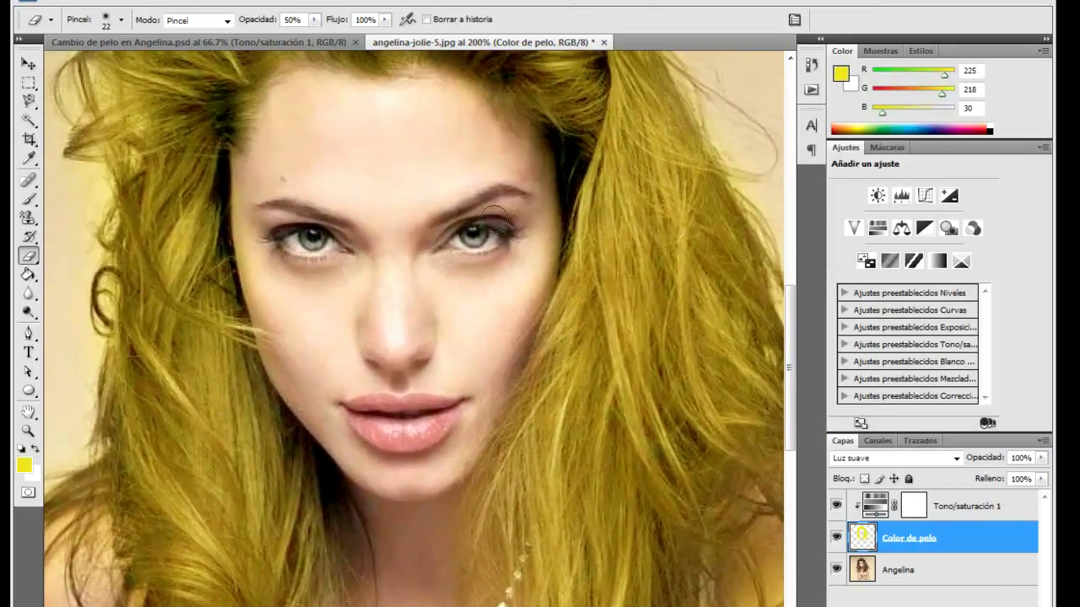
# Step: Erase the yellow spill from the neck, chest and dress around the lower hair tips with the Eraser at 50% opacity
pyautogui.moveTo(517, 315); pyautogui.dragTo(430, 229)
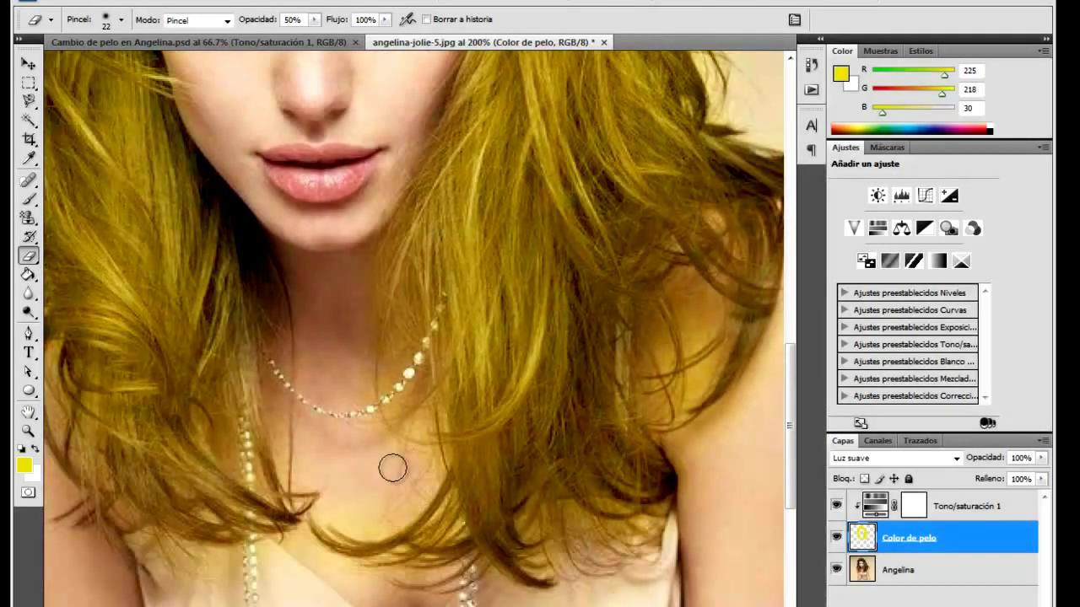
pyautogui.moveTo(375, 535); pyautogui.dragTo(287, 373)
pyautogui.moveTo(362, 500); pyautogui.dragTo(224, 475)
pyautogui.moveTo(336, 446)
pyautogui.mouseDown()
pyautogui.moveTo(296, 451)
pyautogui.moveTo(358, 396)
pyautogui.moveTo(417, 410)
pyautogui.mouseUp()
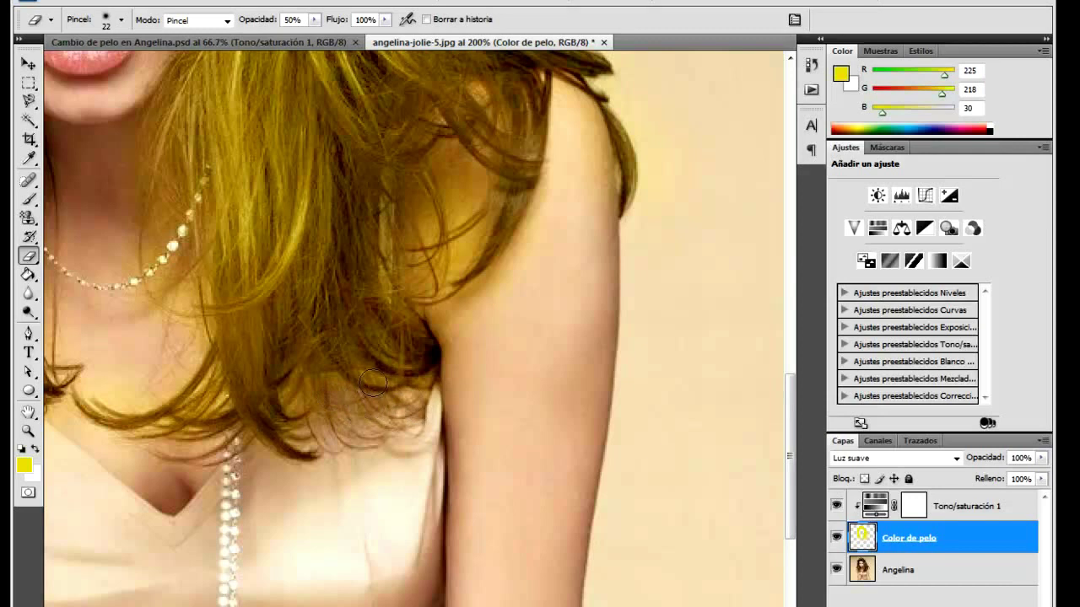
pyautogui.moveTo(368, 379); pyautogui.dragTo(301, 507)
pyautogui.moveTo(404, 413)
pyautogui.mouseDown()
pyautogui.moveTo(431, 378)
pyautogui.moveTo(423, 330)
pyautogui.moveTo(384, 374)
pyautogui.mouseUp()
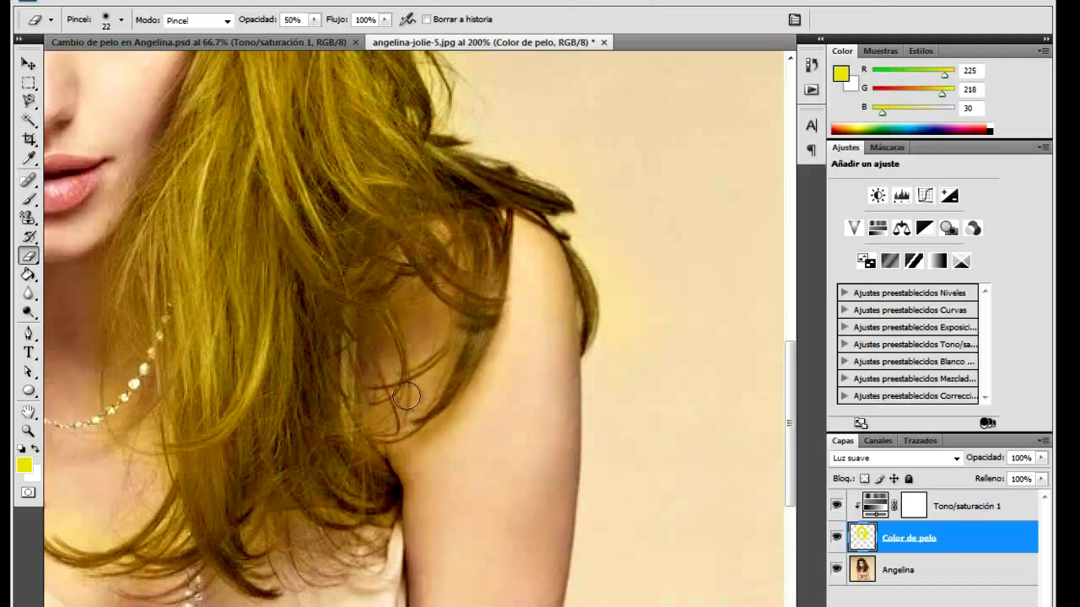
# Step: Erase the yellow tint from the skin showing between the hair strands at the shoulder and along the upper arm
pyautogui.moveTo(421, 310); pyautogui.dragTo(380, 439)
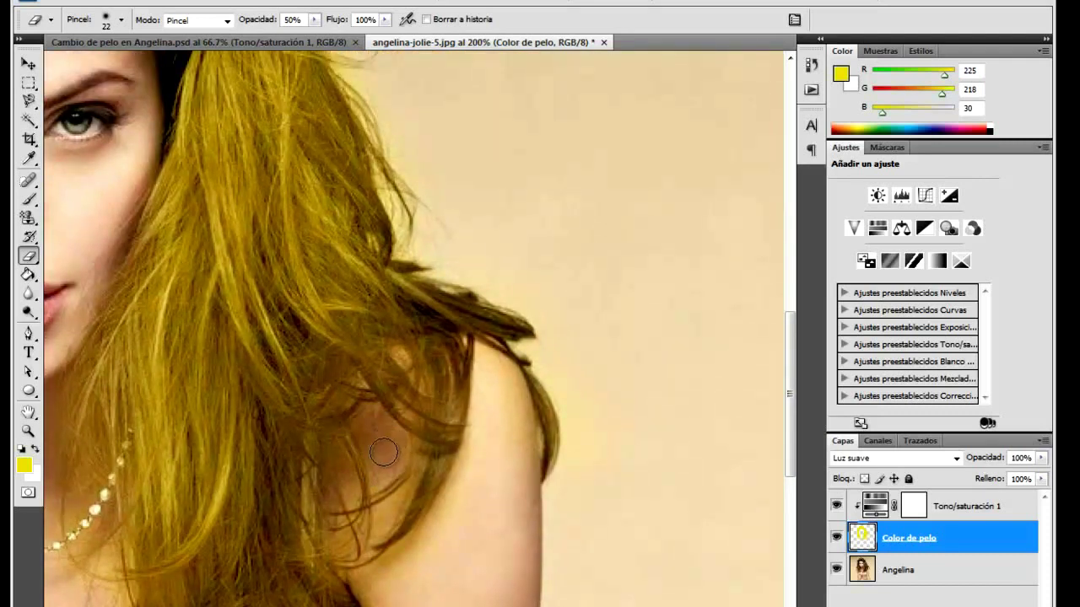
pyautogui.moveTo(384, 453); pyautogui.dragTo(373, 489)
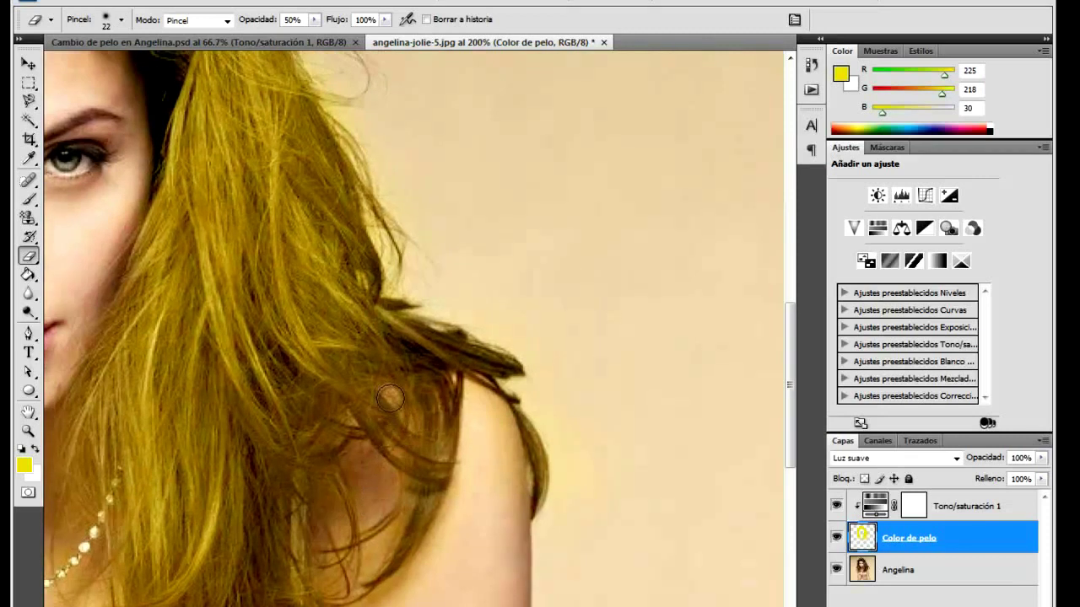
pyautogui.moveTo(466, 412); pyautogui.dragTo(436, 420)
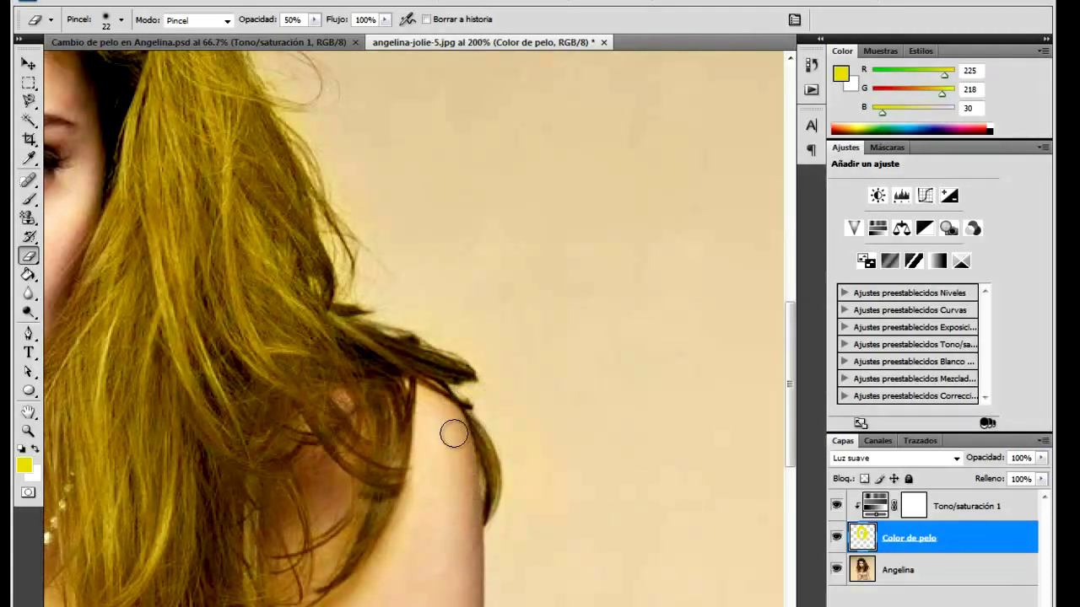
pyautogui.moveTo(408, 388); pyautogui.dragTo(453, 494)
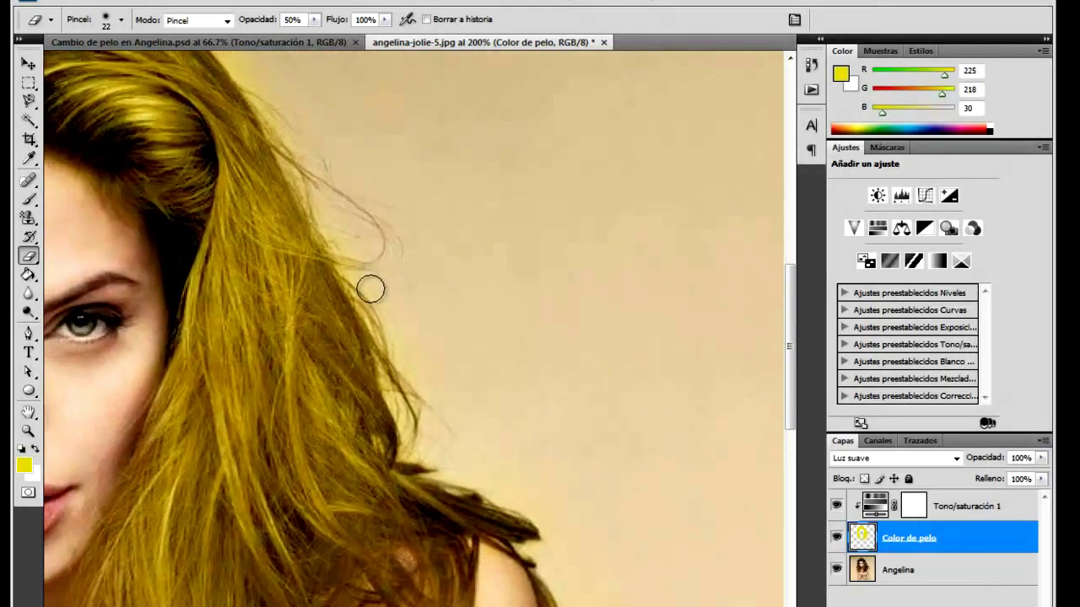
# Step: Erase the yellow halo from the background along the outer edge of the hair and around the crown
pyautogui.moveTo(387, 293); pyautogui.dragTo(472, 491)
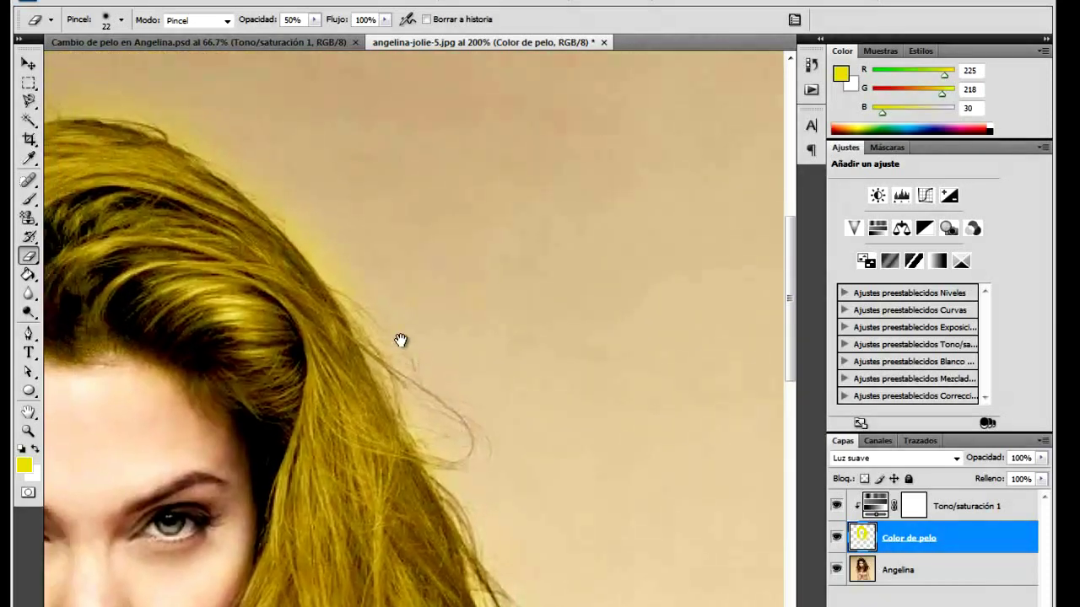
pyautogui.moveTo(416, 361); pyautogui.dragTo(432, 396)
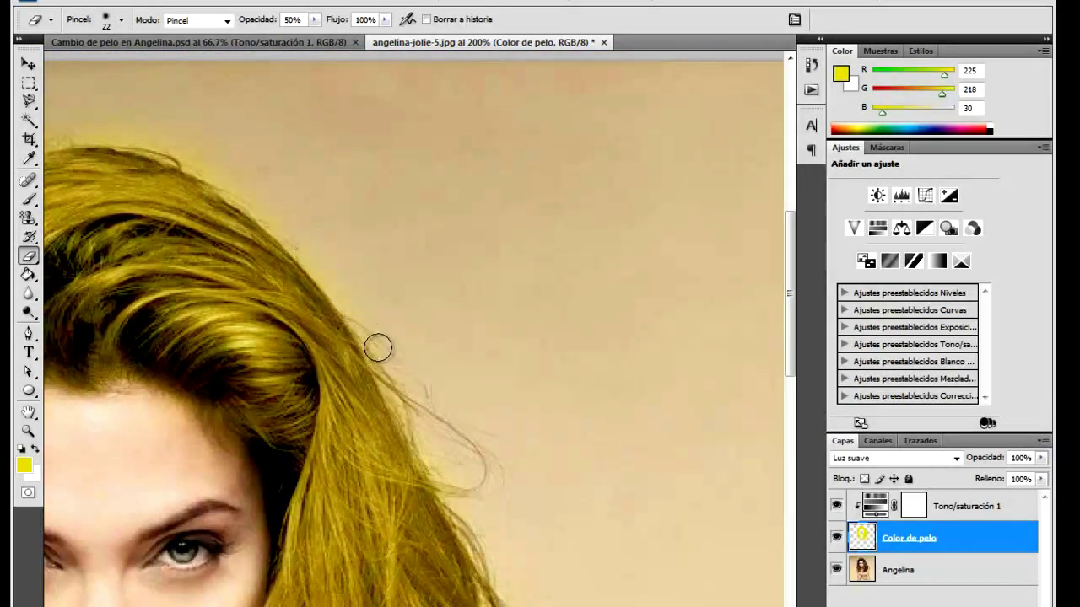
pyautogui.scroll(5, 340, 274)
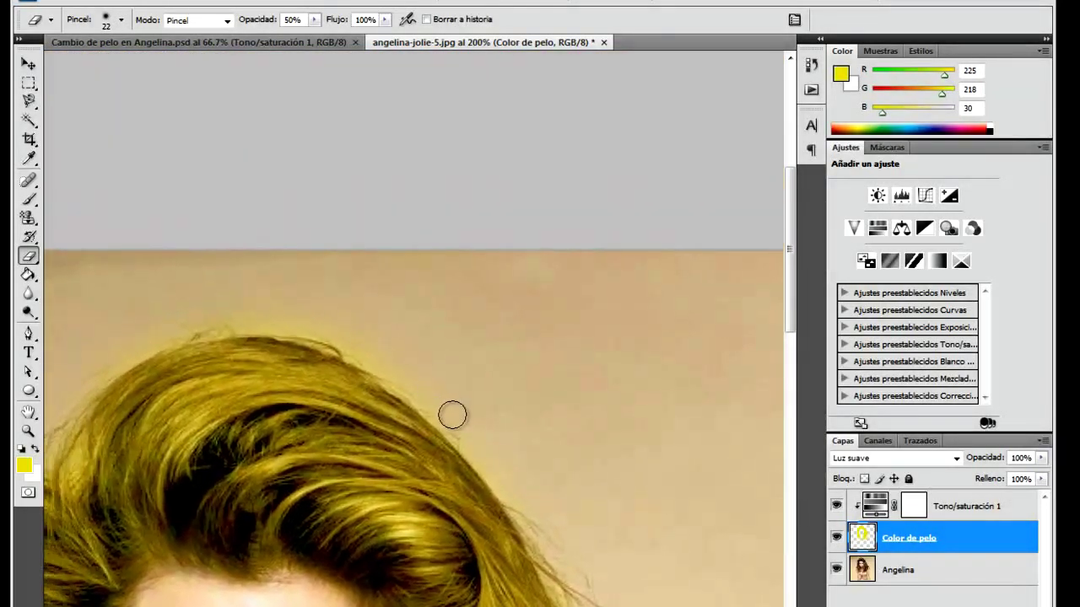
pyautogui.moveTo(251, 327); pyautogui.dragTo(501, 275)
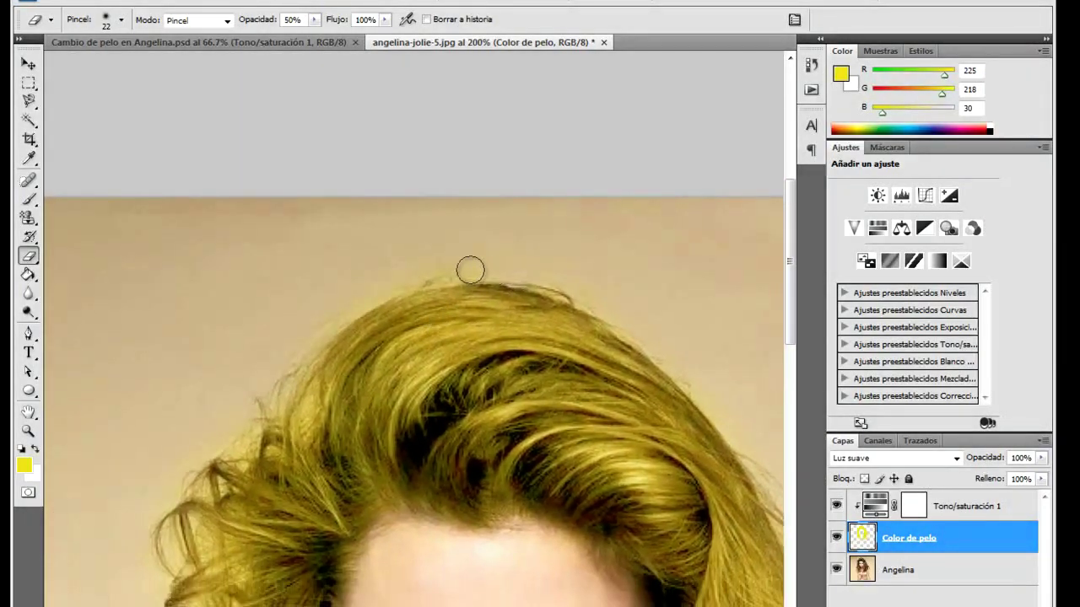
pyautogui.press('space')
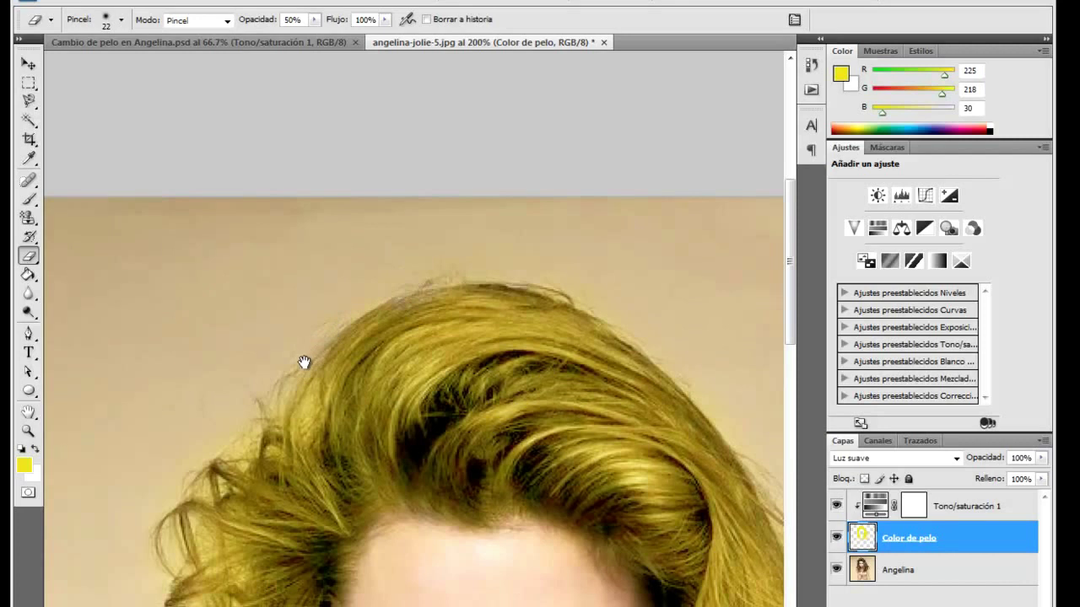
pyautogui.moveTo(306, 357); pyautogui.dragTo(383, 304)
pyautogui.moveTo(515, 205)
pyautogui.mouseDown()
pyautogui.moveTo(504, 233)
pyautogui.moveTo(508, 208)
pyautogui.mouseUp()
# Step: Erase the spill around the loose curls beside the temple and undo the last eraser stroke
pyautogui.press('space')
pyautogui.moveTo(448, 234); pyautogui.dragTo(507, 152)
pyautogui.moveTo(449, 254)
pyautogui.mouseDown()
pyautogui.moveTo(441, 282)
pyautogui.moveTo(453, 321)
pyautogui.mouseUp()
pyautogui.moveTo(495, 263)
pyautogui.mouseDown()
pyautogui.moveTo(462, 195)
pyautogui.moveTo(473, 197)
pyautogui.moveTo(450, 253)
pyautogui.mouseUp()
pyautogui.hotkey('ctrl', 'z')
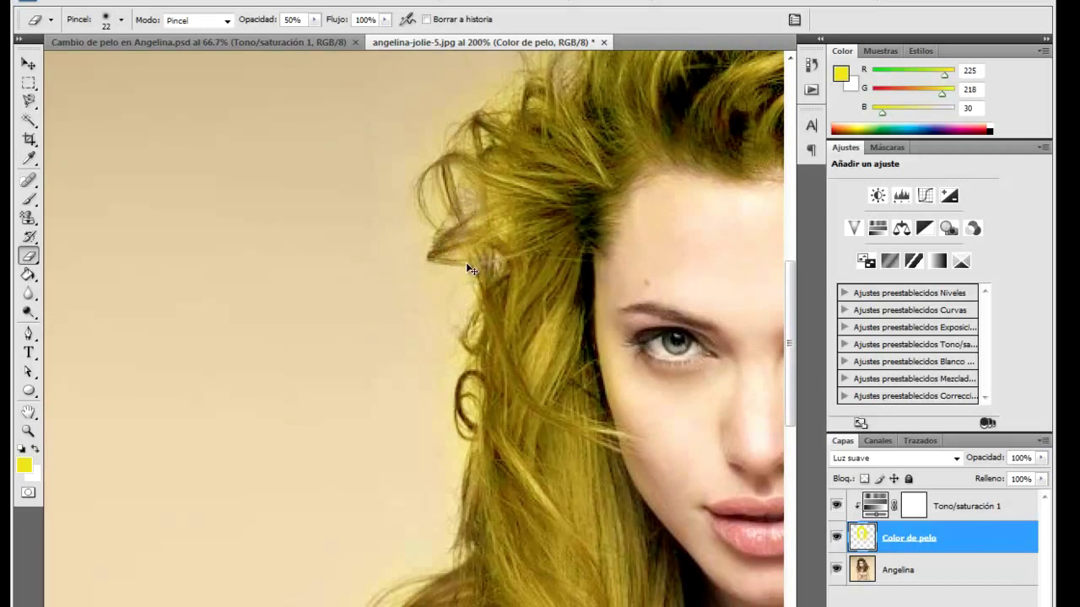
# Step: Lower the Eraser opacity to 24% with brush size 38 and soften the spill around the loose curls
pyautogui.moveTo(255, 25); pyautogui.dragTo(236, 25)
pyautogui.keyDown('ctrl'); pyautogui.click(427, 155); pyautogui.keyUp('ctrl')
pyautogui.keyDown('ctrl'); pyautogui.click(427, 155); pyautogui.keyUp('ctrl')
pyautogui.keyDown('ctrl'); pyautogui.click(480, 210); pyautogui.keyUp('ctrl')
pyautogui.moveTo(546, 262)
pyautogui.mouseDown()
pyautogui.moveTo(528, 258)
pyautogui.moveTo(579, 275)
pyautogui.moveTo(524, 264)
pyautogui.mouseUp()
pyautogui.keyDown('ctrl'); pyautogui.click(527, 383); pyautogui.keyUp('ctrl')
pyautogui.keyDown('alt'); pyautogui.click(526, 383); pyautogui.keyUp('alt')
# Step: Lightly erase the yellow halo around the small hair loop and down the outer hair edge to the shoulder
pyautogui.scroll(-4, 527, 385)
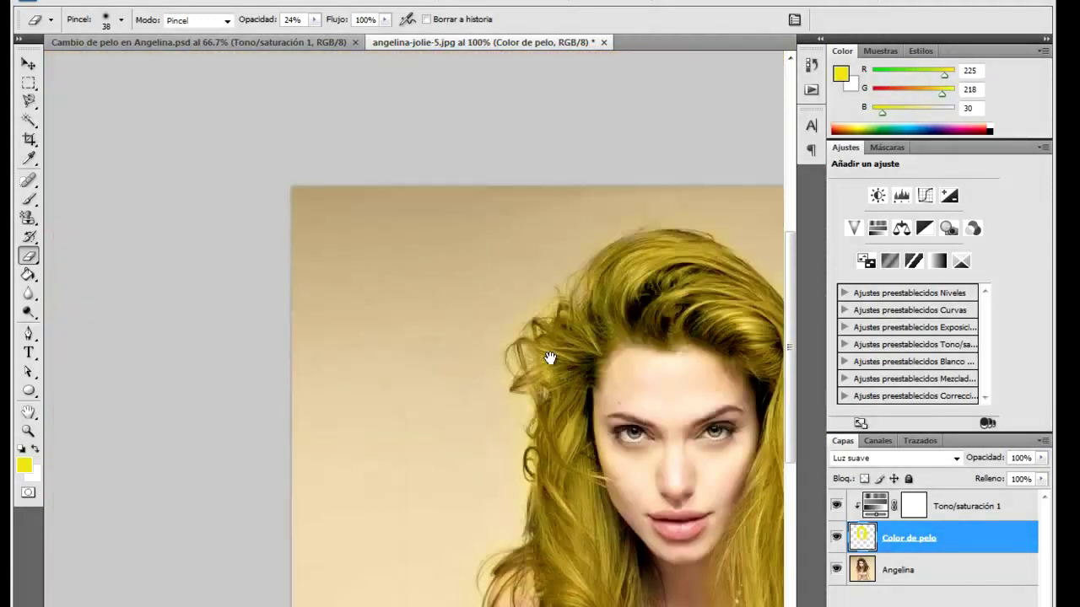
pyautogui.moveTo(549, 357)
pyautogui.mouseDown()
pyautogui.moveTo(516, 319)
pyautogui.moveTo(502, 326)
pyautogui.moveTo(478, 282)
pyautogui.mouseUp()
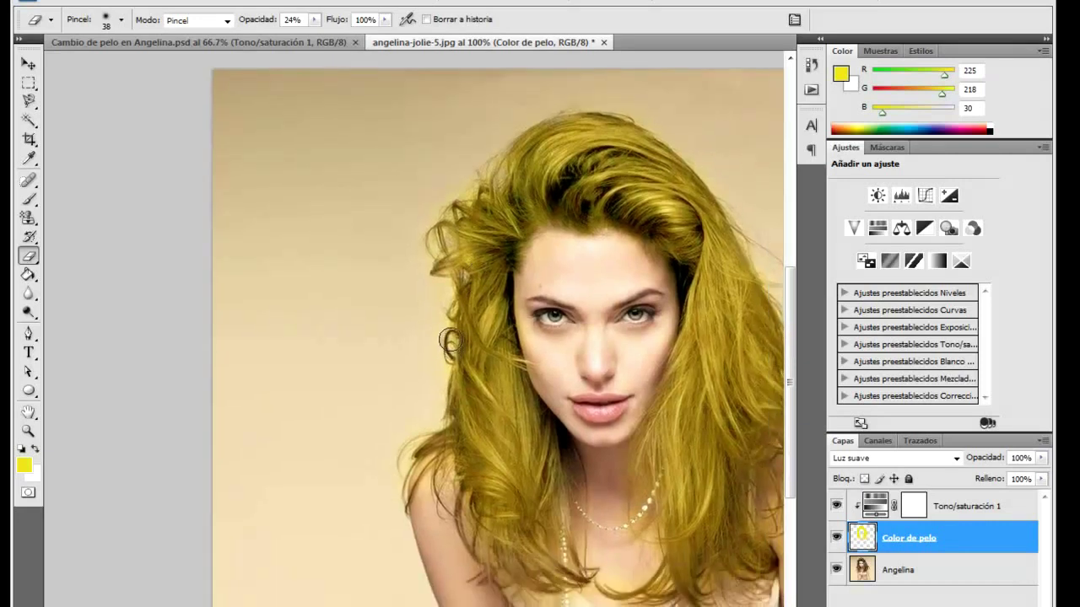
pyautogui.moveTo(450, 329); pyautogui.dragTo(442, 293)
pyautogui.click(442, 293)
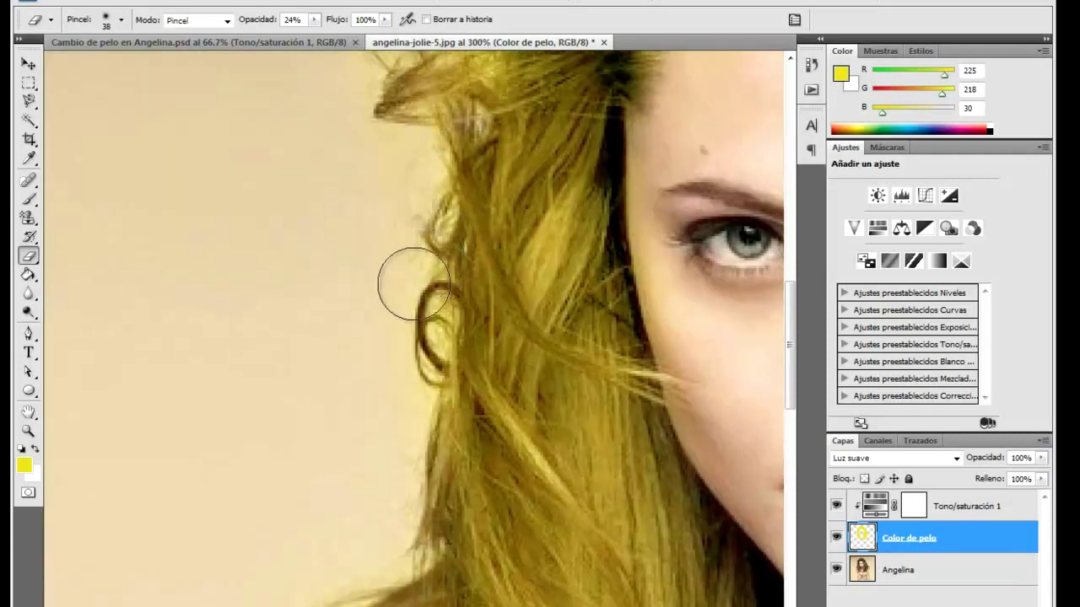
pyautogui.scroll(-10, 386, 450)
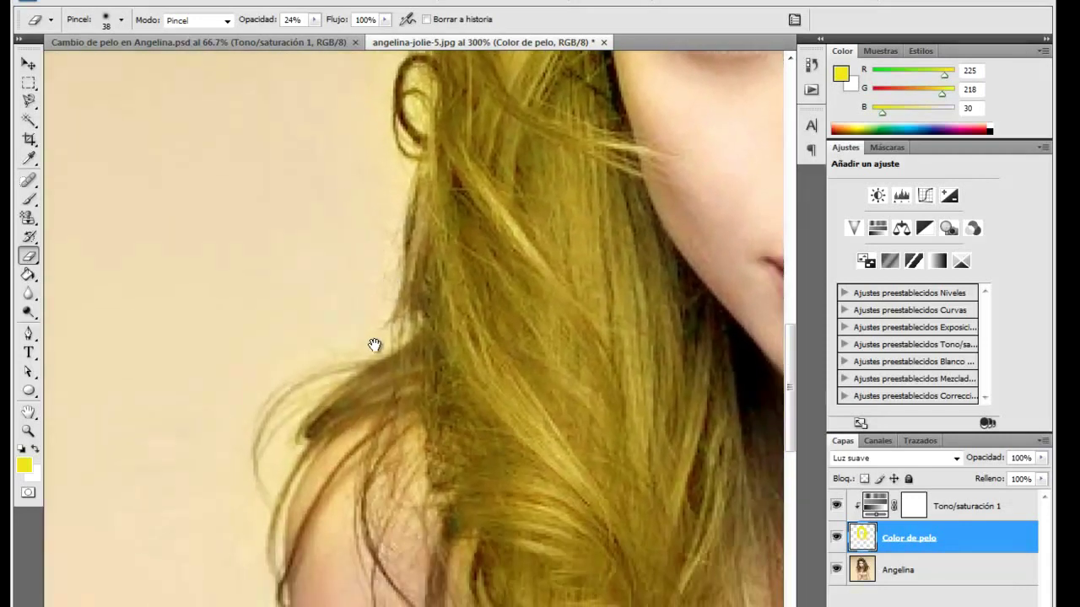
pyautogui.moveTo(379, 404); pyautogui.dragTo(279, 348)
pyautogui.keyDown('alt'); pyautogui.click(279, 348); pyautogui.keyUp('alt')
pyautogui.keyDown('alt'); pyautogui.click(388, 398); pyautogui.keyUp('alt')
# Step: Lightly erase the yellow tint over the pearl strand and the dress near the hair tips
pyautogui.keyDown('ctrl'); pyautogui.click(381, 491); pyautogui.keyUp('ctrl')
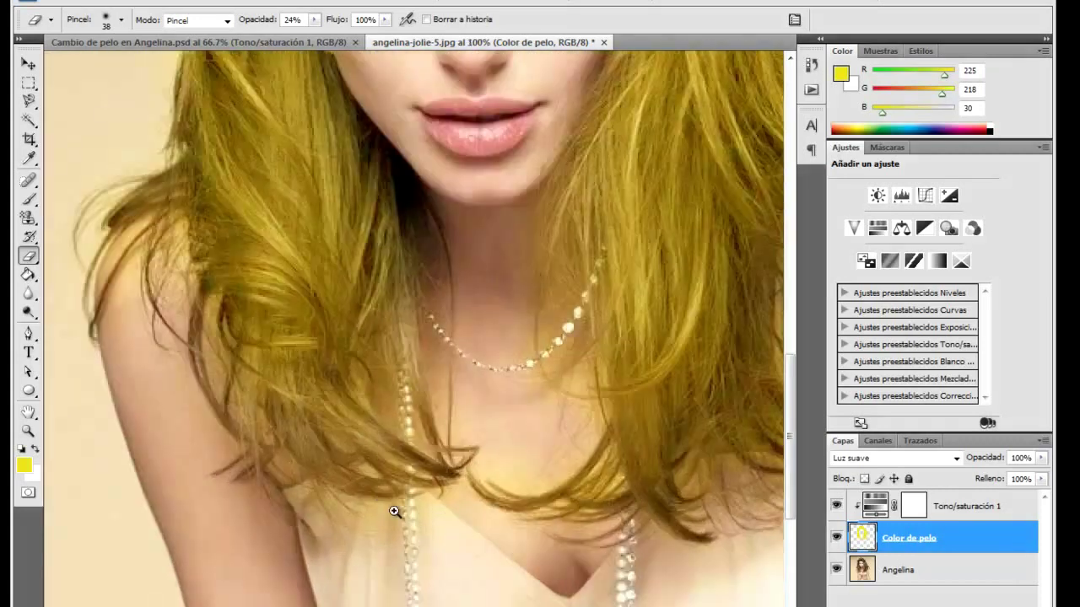
pyautogui.keyDown('ctrl'); pyautogui.click(386, 504); pyautogui.keyUp('ctrl')
pyautogui.moveTo(419, 558)
pyautogui.mouseDown()
pyautogui.moveTo(280, 509)
pyautogui.moveTo(344, 547)
pyautogui.moveTo(620, 555)
pyautogui.moveTo(556, 504)
pyautogui.moveTo(531, 498)
pyautogui.moveTo(359, 545)
pyautogui.moveTo(405, 585)
pyautogui.moveTo(298, 597)
pyautogui.moveTo(560, 605)
pyautogui.moveTo(535, 483)
pyautogui.mouseUp()
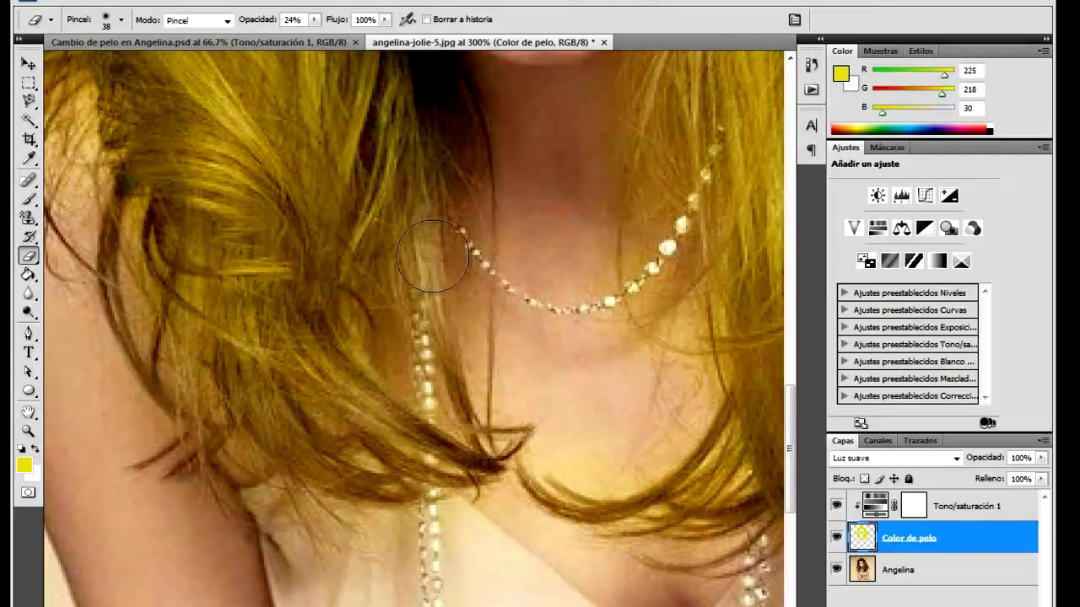
pyautogui.keyDown('alt'); pyautogui.click(505, 291); pyautogui.keyUp('alt')
pyautogui.keyDown('alt'); pyautogui.click(506, 287); pyautogui.keyUp('alt')
pyautogui.keyDown('alt'); pyautogui.click(506, 285); pyautogui.keyUp('alt')
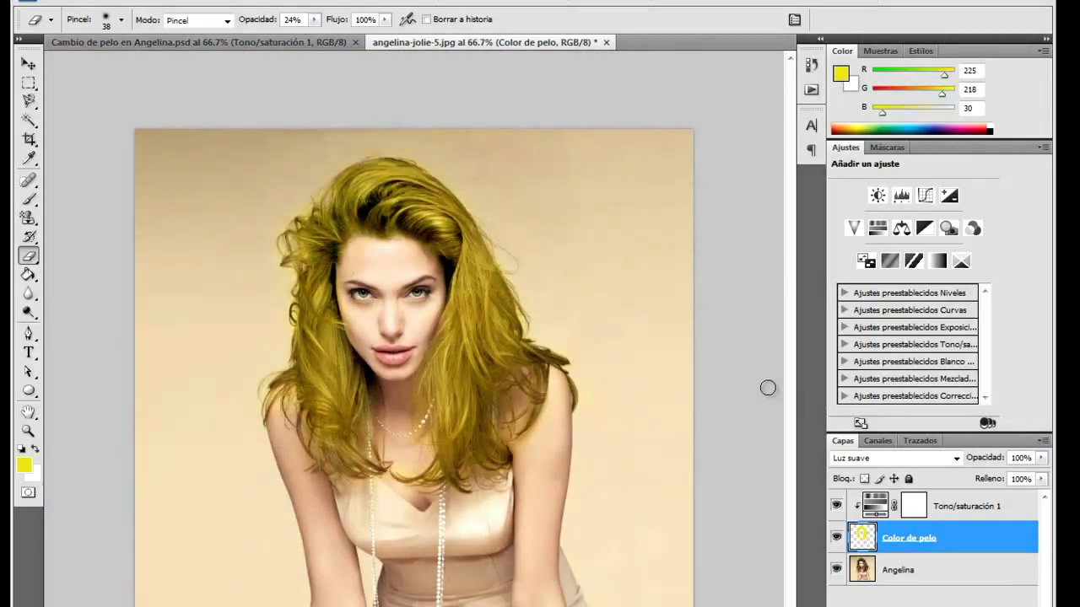
# Step: Examine the shoulder strands up close for remaining spill and return to the overall view of the photo
pyautogui.keyDown('ctrl'); pyautogui.click(276, 399); pyautogui.keyUp('ctrl')
pyautogui.keyDown('ctrl'); pyautogui.click(275, 399); pyautogui.keyUp('ctrl')
pyautogui.keyDown('ctrl'); pyautogui.click(266, 400); pyautogui.keyUp('ctrl')
pyautogui.keyDown('ctrl'); pyautogui.click(266, 400); pyautogui.keyUp('ctrl')
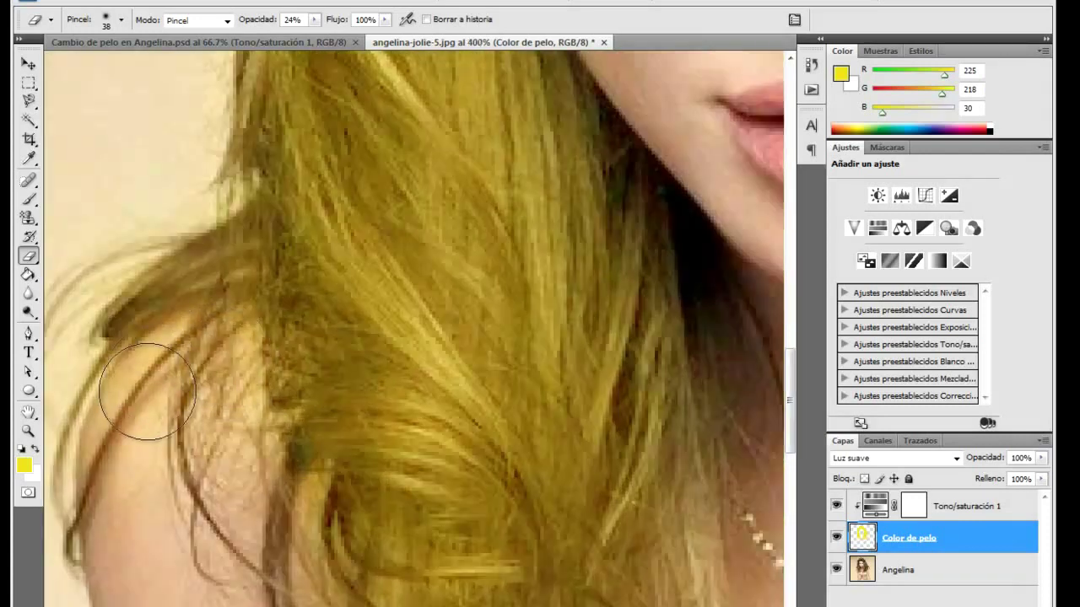
pyautogui.keyDown('ctrl'); pyautogui.keyDown('alt'); pyautogui.click(160, 414); pyautogui.keyUp('alt'); pyautogui.keyUp('ctrl')
pyautogui.keyDown('ctrl'); pyautogui.keyDown('alt'); pyautogui.click(168, 414); pyautogui.keyUp('alt'); pyautogui.keyUp('ctrl')
pyautogui.keyDown('ctrl'); pyautogui.keyDown('alt'); pyautogui.click(168, 414); pyautogui.keyUp('alt'); pyautogui.keyUp('ctrl')
pyautogui.keyDown('ctrl'); pyautogui.keyDown('alt'); pyautogui.click(211, 405); pyautogui.keyUp('alt'); pyautogui.keyUp('ctrl')
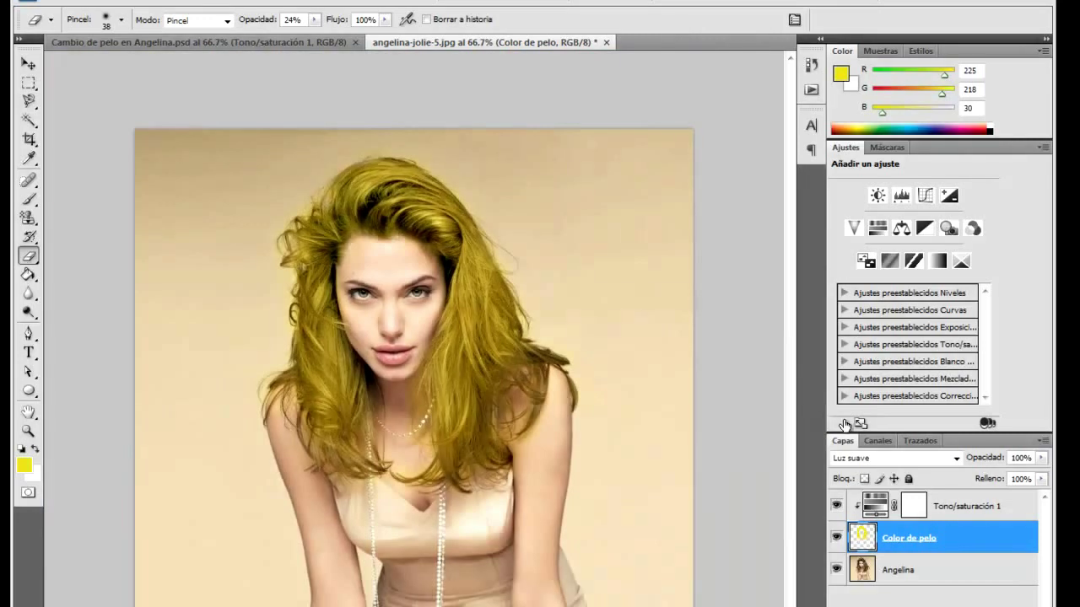
# Step: Set the Tono/saturación 1 adjustment layer to hue -103, saturation +56 and lightness -68
pyautogui.click(951, 515)
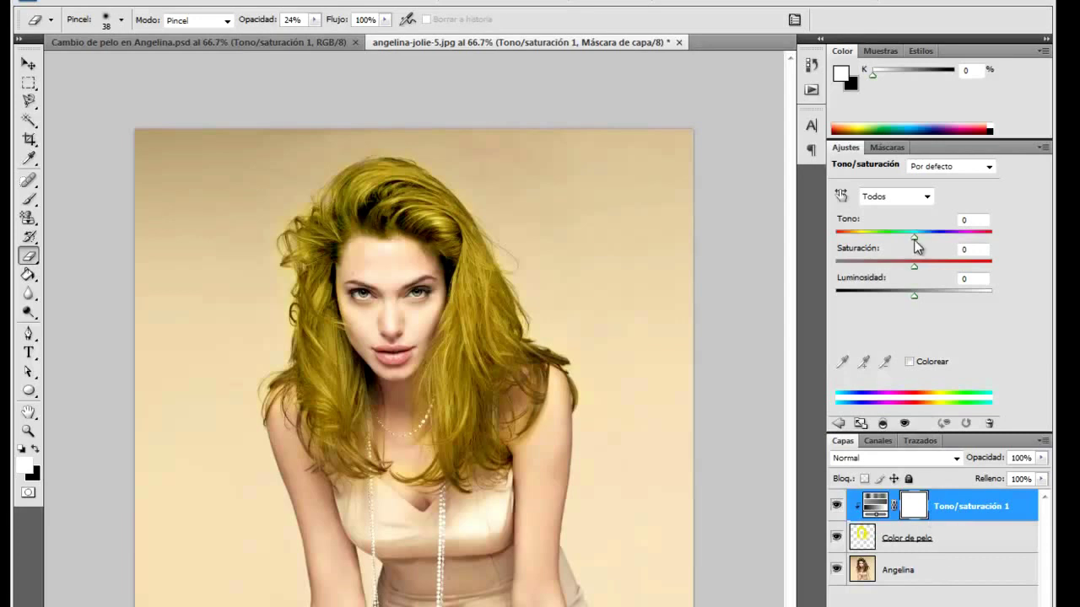
pyautogui.moveTo(914, 237); pyautogui.dragTo(860, 244)
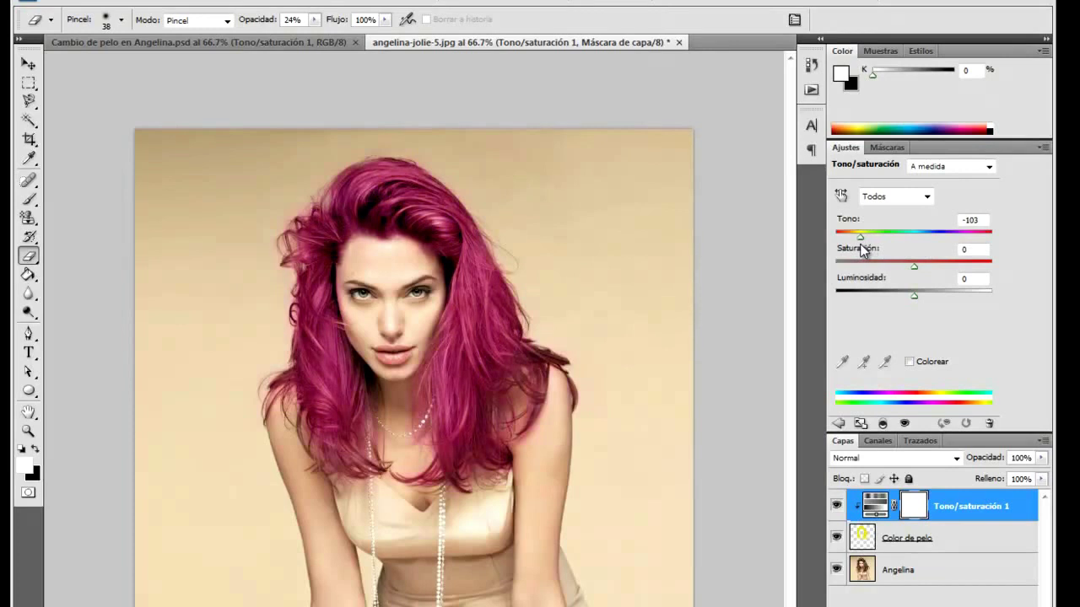
pyautogui.moveTo(918, 265); pyautogui.dragTo(959, 269)
pyautogui.moveTo(913, 297); pyautogui.dragTo(860, 295)
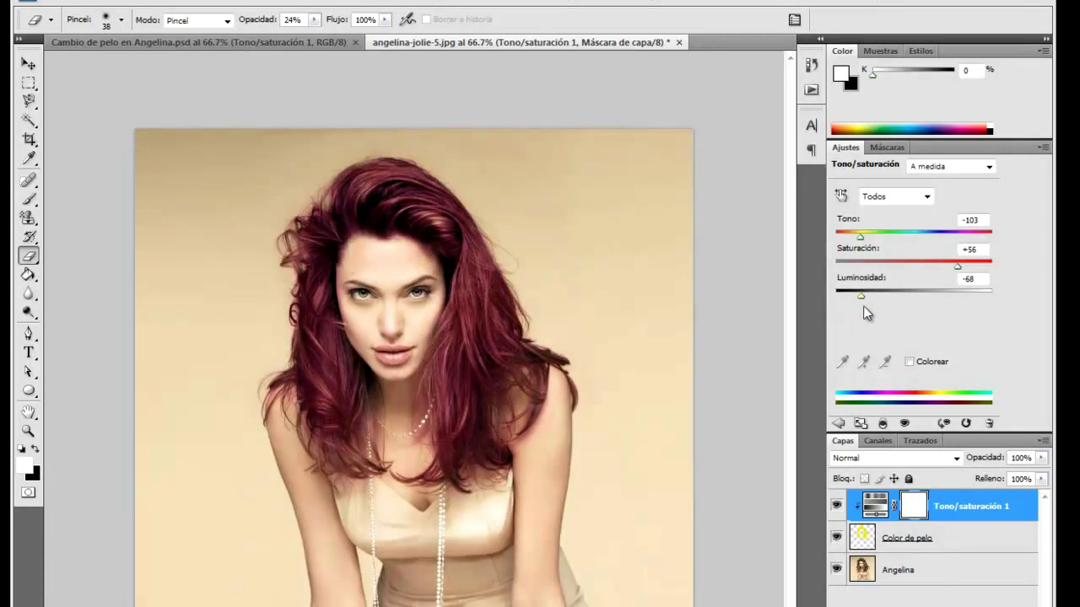
# Step: Change the hair adjustment to hue -129, saturation -19 and lightness +48 for a soft purple tone
pyautogui.moveTo(861, 295); pyautogui.dragTo(906, 300)
pyautogui.moveTo(957, 268); pyautogui.dragTo(960, 300)
pyautogui.moveTo(913, 267); pyautogui.dragTo(901, 270)
pyautogui.moveTo(860, 240); pyautogui.dragTo(852, 241)
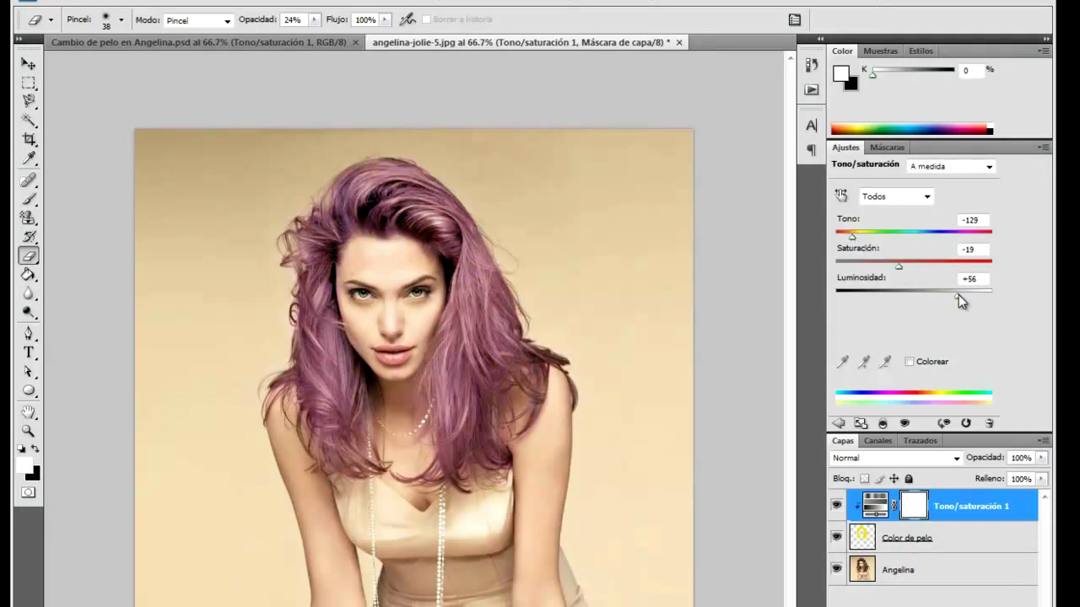
pyautogui.moveTo(957, 295); pyautogui.dragTo(952, 295)
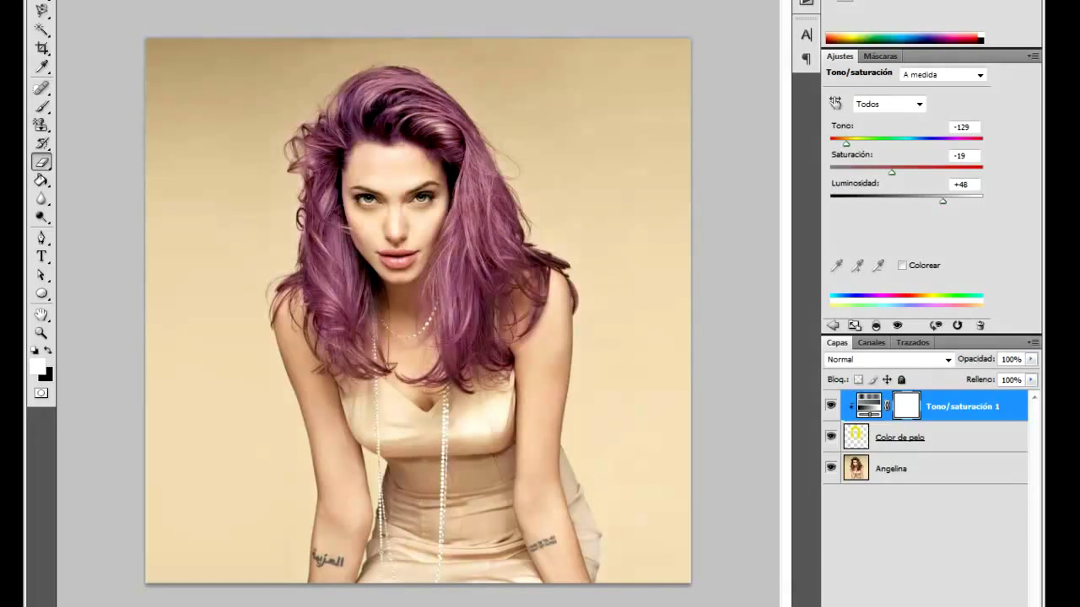
pyautogui.press('F10')
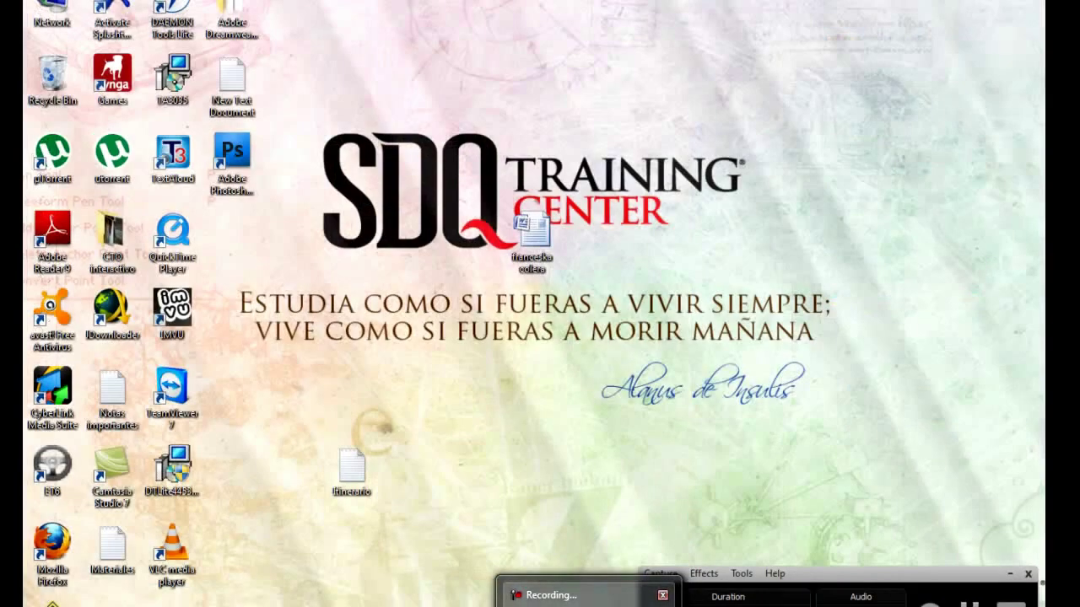